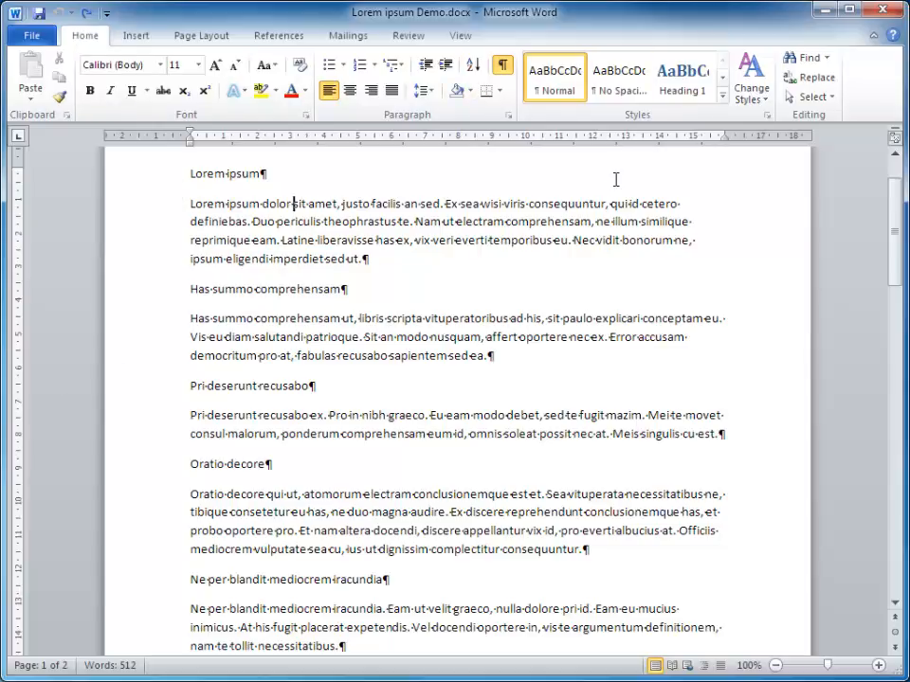
- Open the Apply Styles pane and place the cursor in the first body paragraph
{"action": "left_click", "coordinate": [724, 98]}
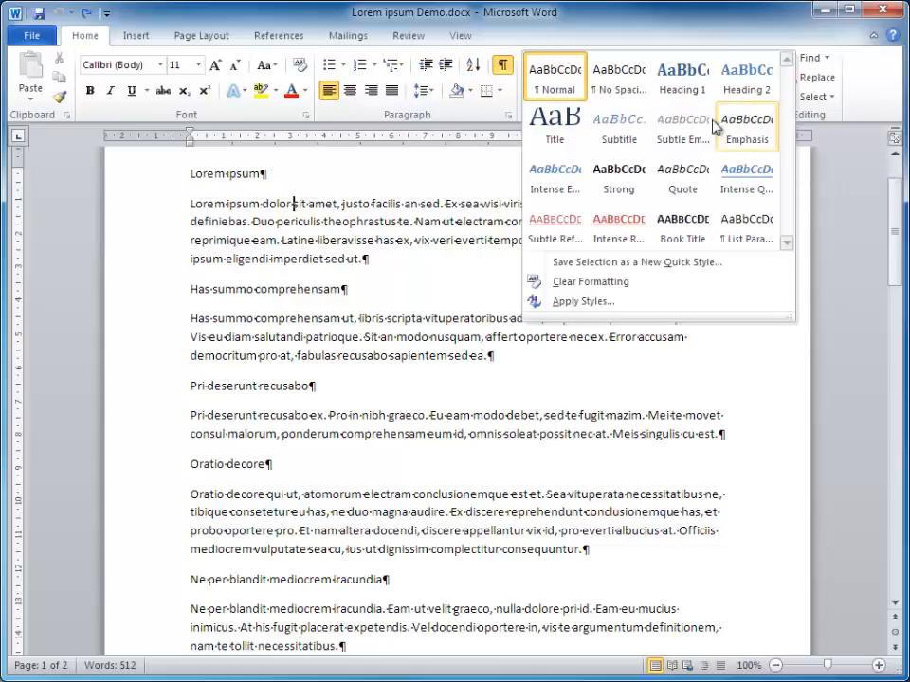
{"action": "left_click", "coordinate": [607, 301]}
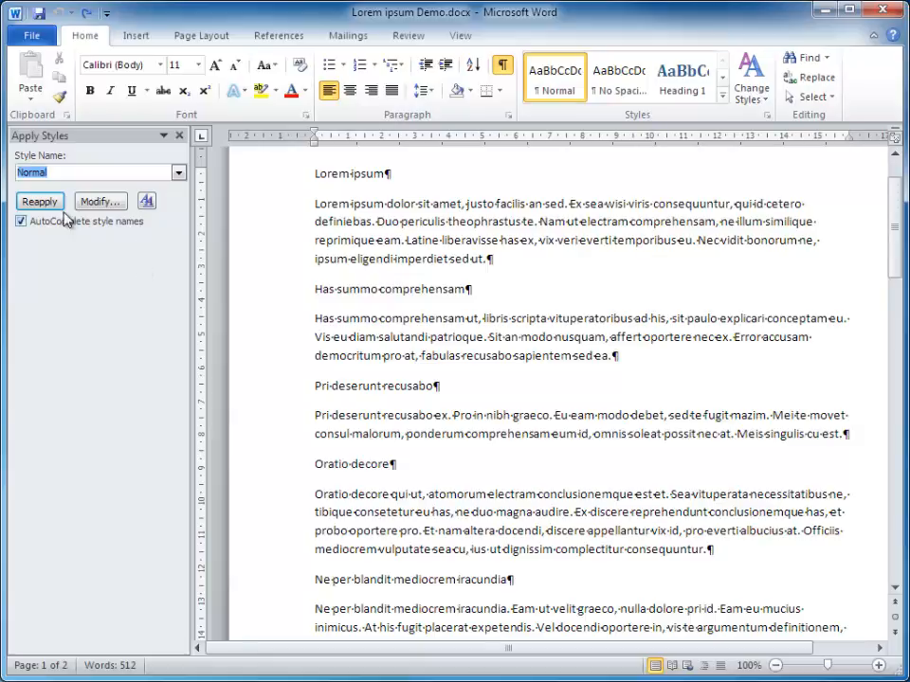
{"action": "left_click", "coordinate": [379, 225]}
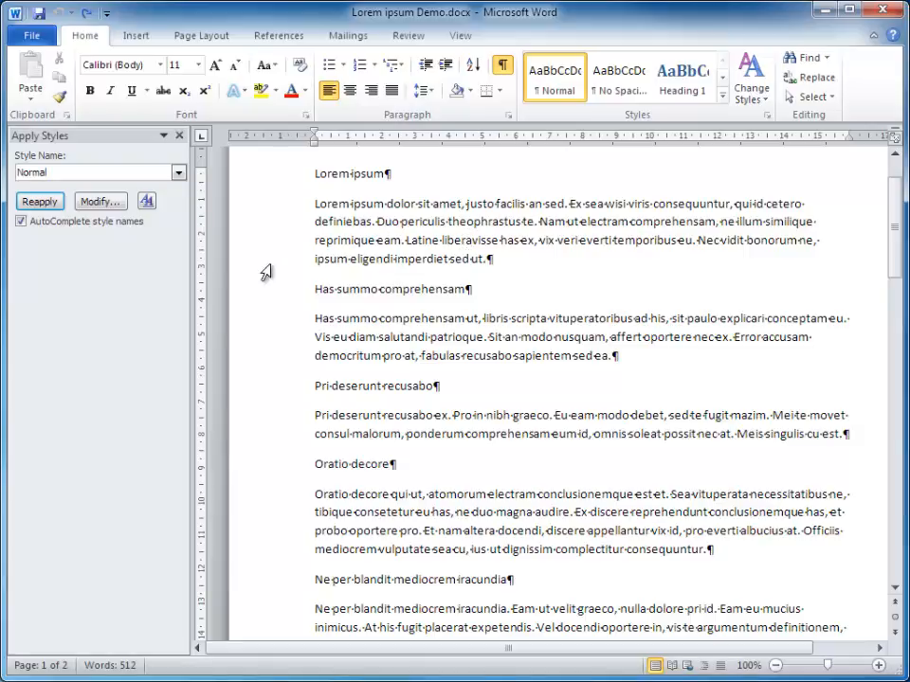
- Start modifying the Normal style and set its font to Georgia
{"action": "left_click", "coordinate": [102, 205]}
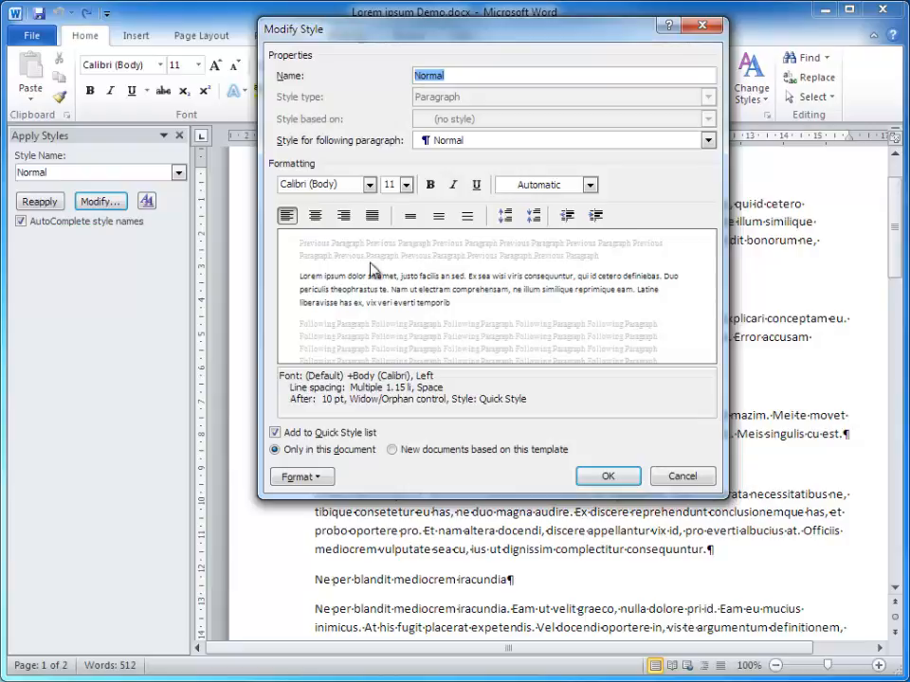
{"action": "left_click", "coordinate": [369, 185]}
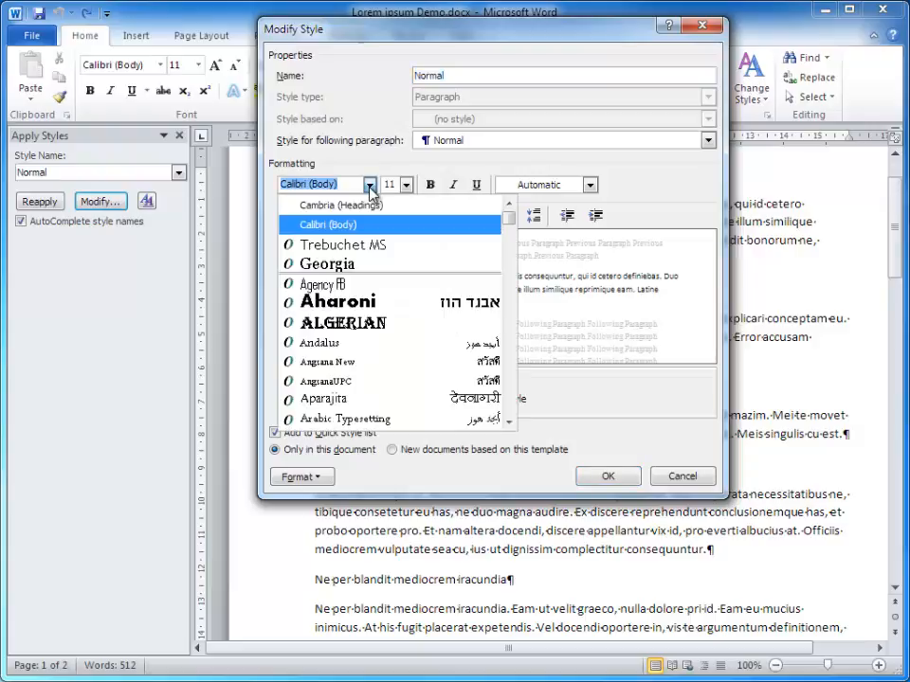
{"action": "type", "text": "Georgia"}
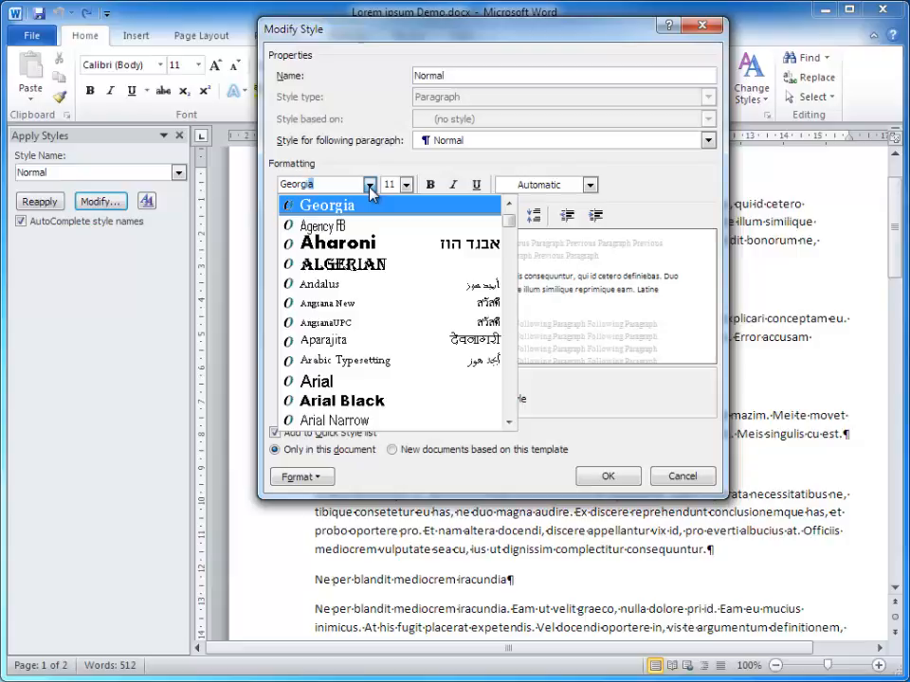
{"action": "key", "text": "Return"}
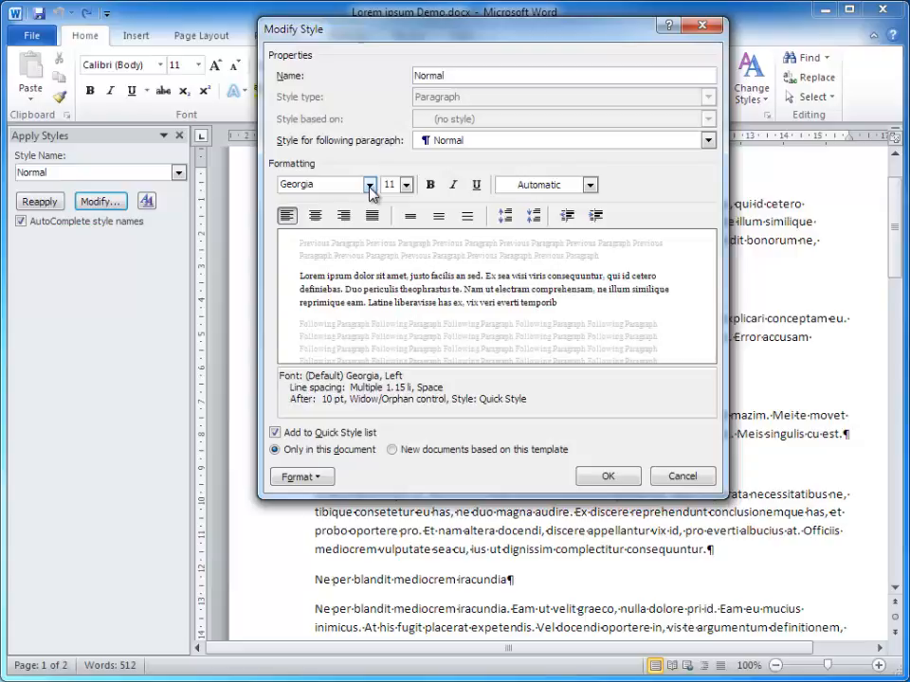
- Set the Normal style's line spacing to 1.5 lines and apply the style changes
{"action": "left_click", "coordinate": [321, 478]}
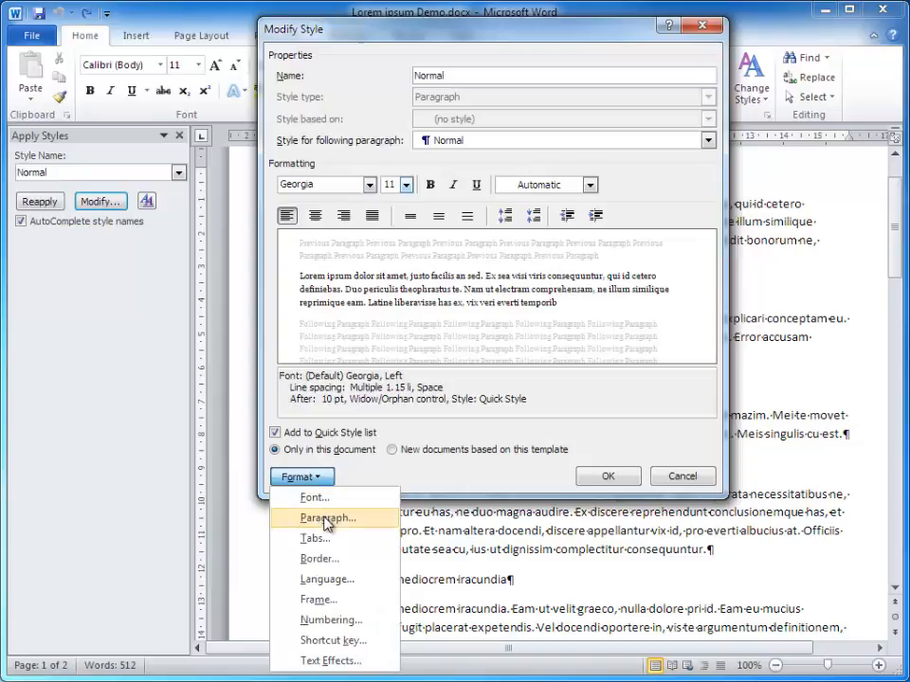
{"action": "left_click", "coordinate": [327, 519]}
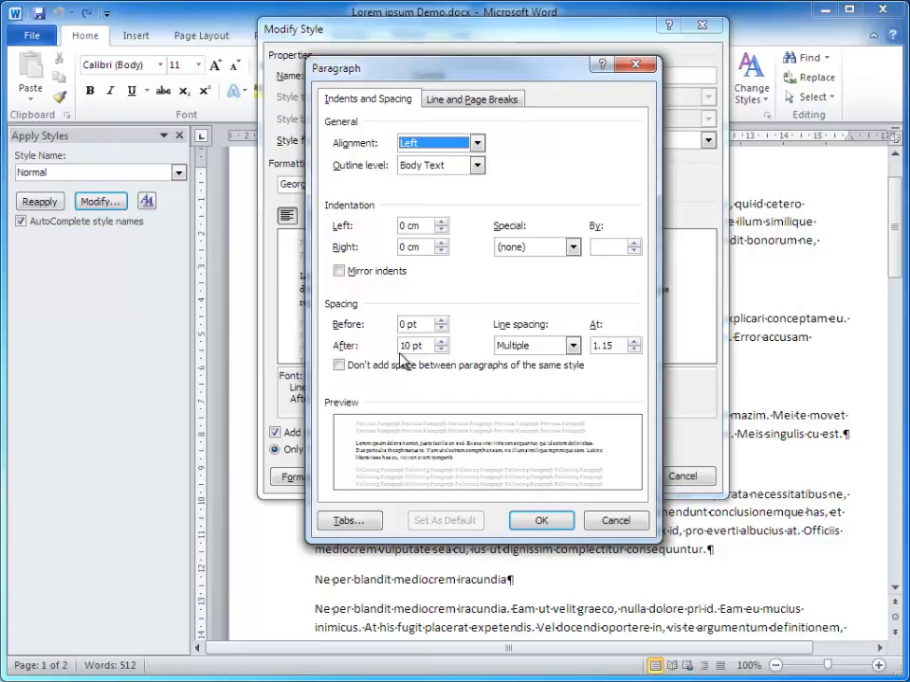
{"action": "left_click", "coordinate": [574, 348]}
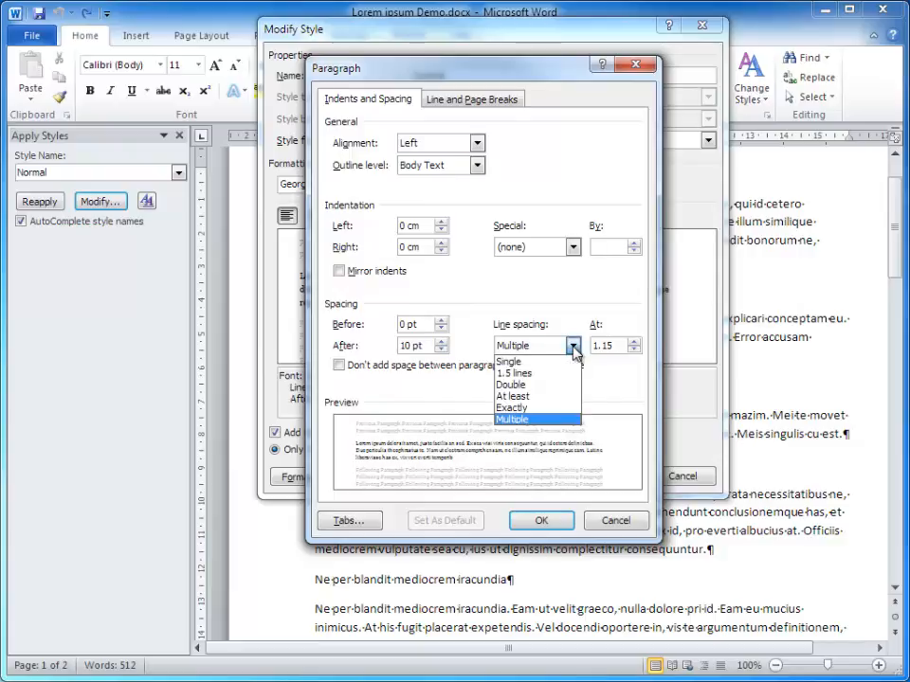
{"action": "left_click", "coordinate": [532, 373]}
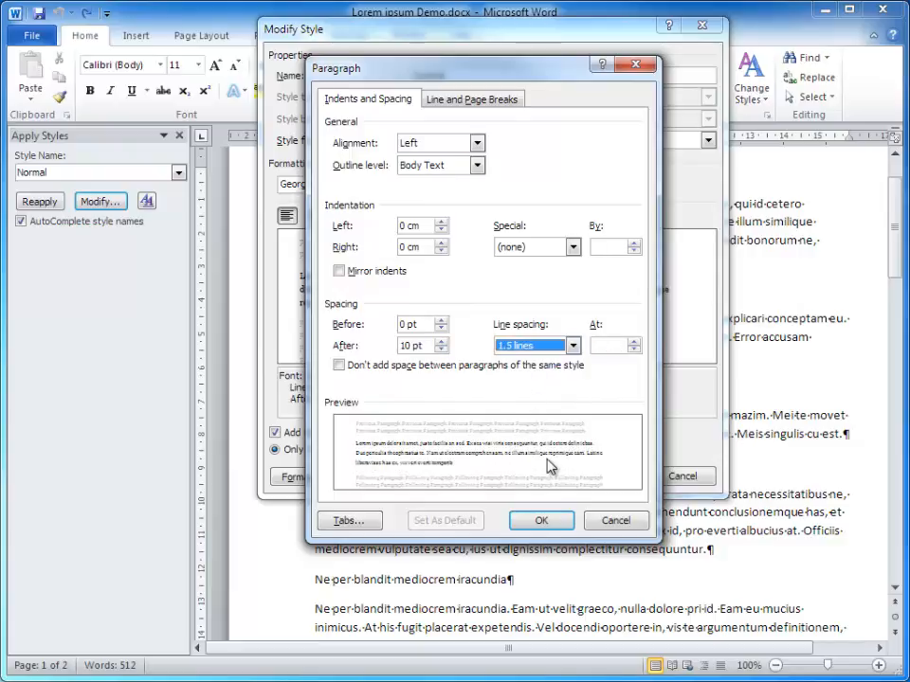
{"action": "left_click", "coordinate": [542, 521]}
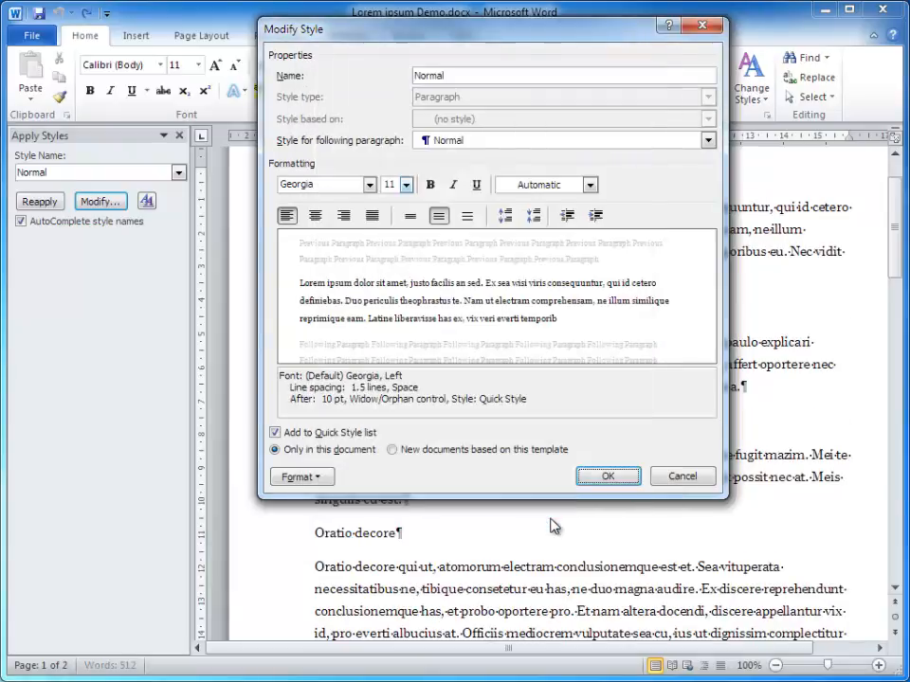
{"action": "left_click", "coordinate": [618, 480]}
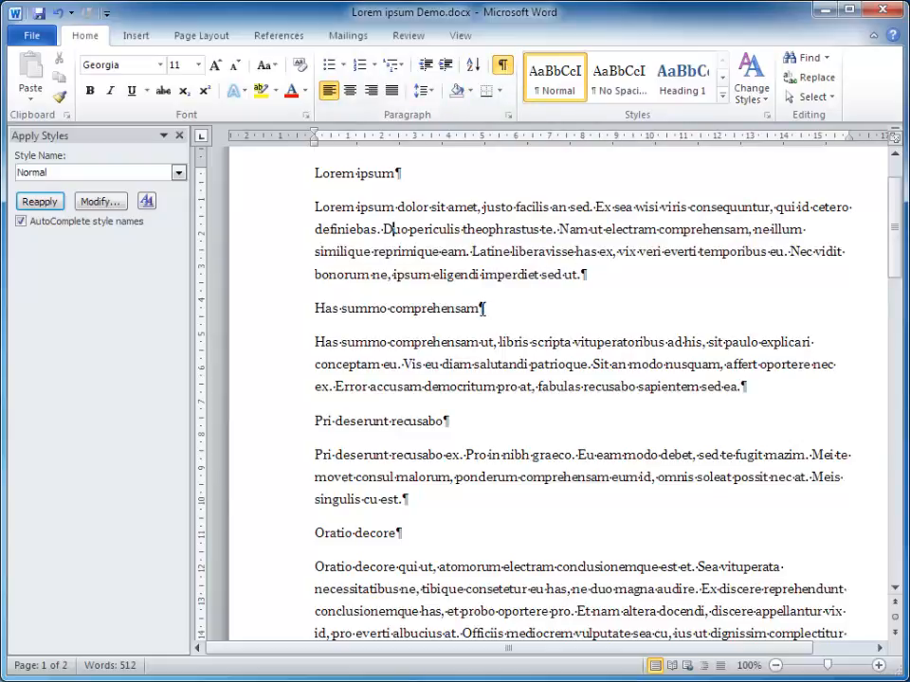
{"action": "left_click_drag", "start_coordinate": [479, 310], "coordinate": [486, 310]}
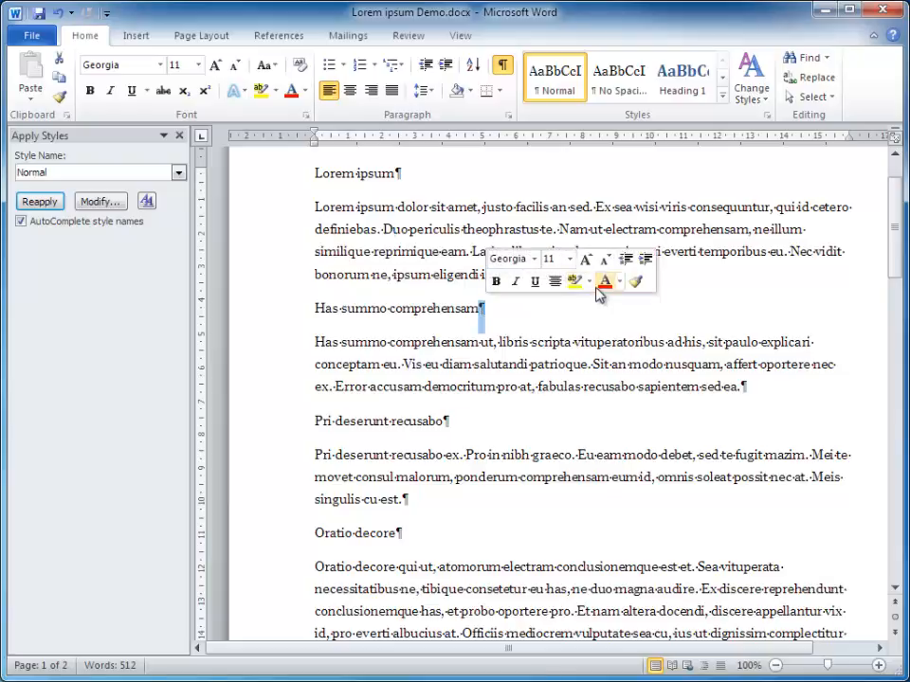
{"action": "left_click", "coordinate": [660, 311]}
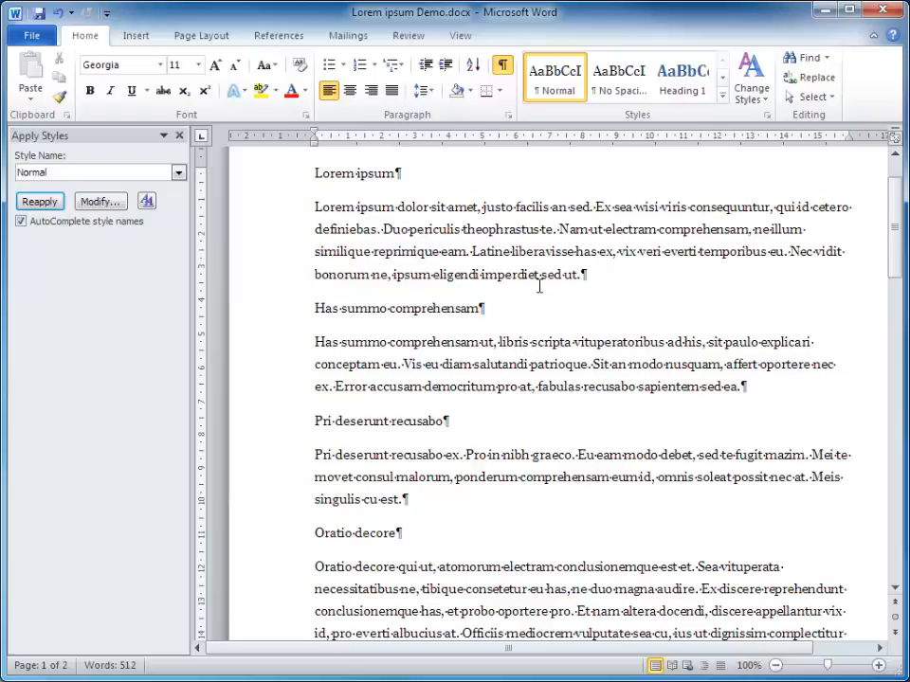
- Apply the Heading 1 style to the "Lorem ipsum" title at the start of the document
{"action": "scroll", "coordinate": [659, 283], "scroll_direction": "up", "scroll_amount": 2}
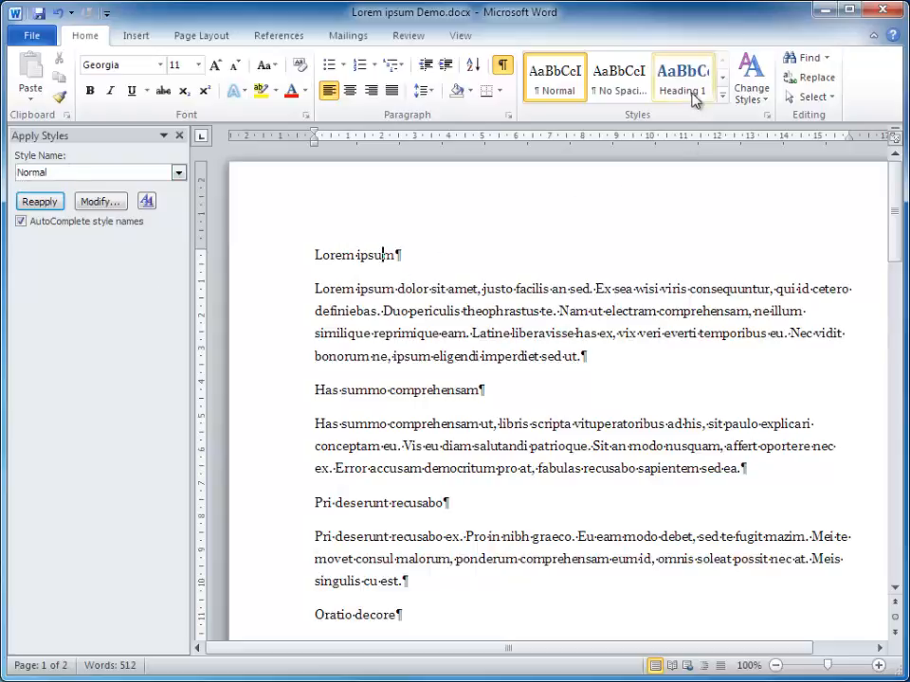
{"action": "left_click", "coordinate": [695, 91]}
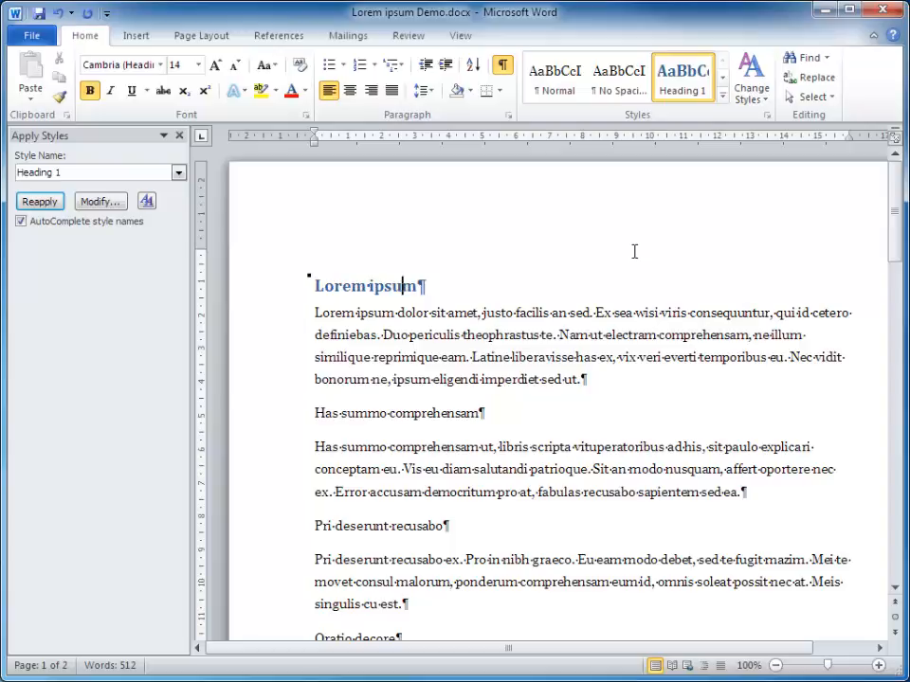
- Modify the Heading 1 style's font to Trebuchet MS, size 16, without bold, in the black theme color
{"action": "left_click", "coordinate": [100, 202]}
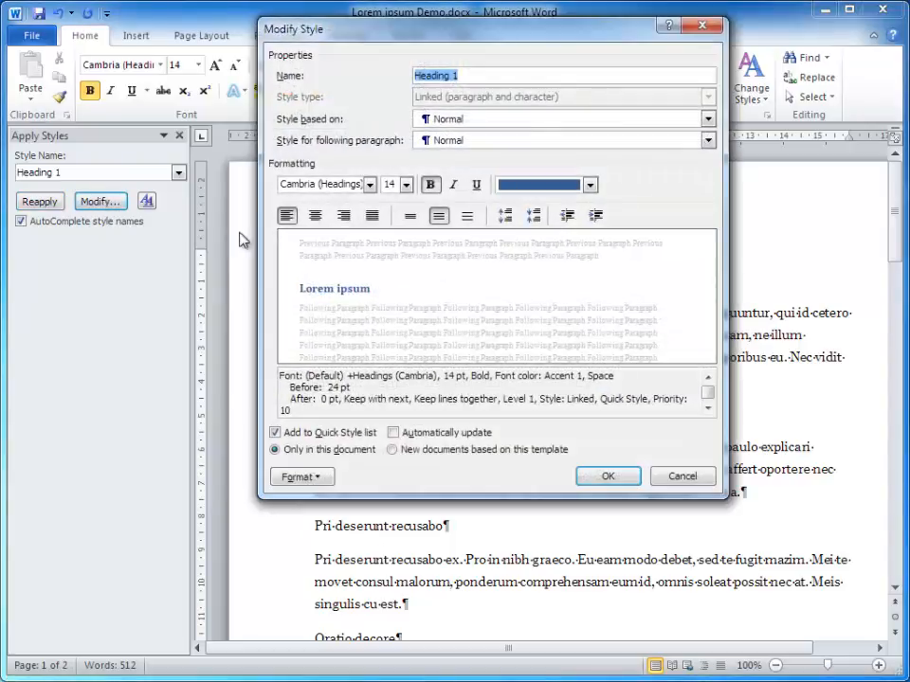
{"action": "left_click", "coordinate": [370, 184]}
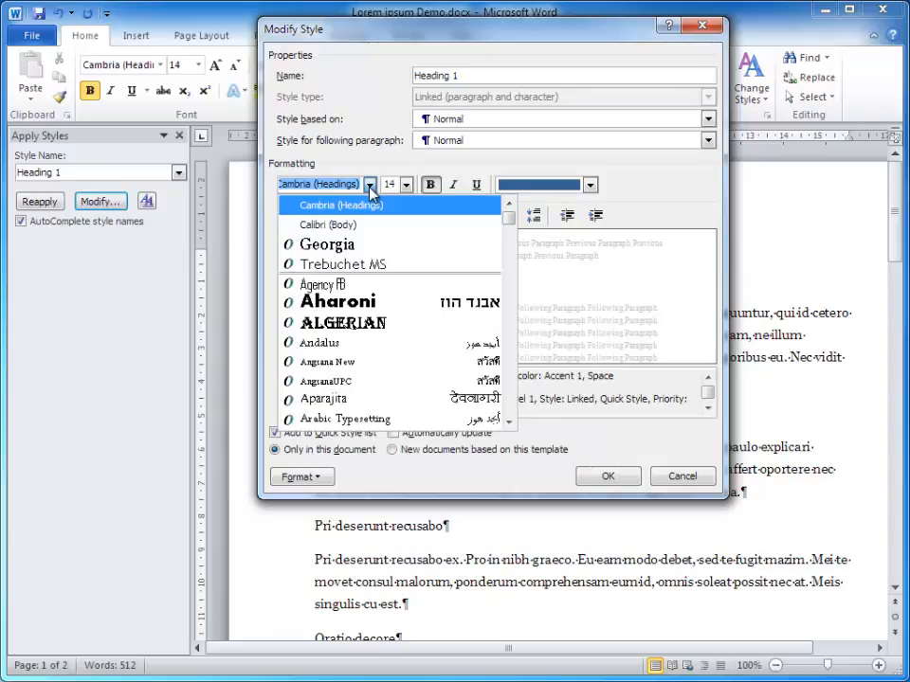
{"action": "type", "text": "Trebuchet MS"}
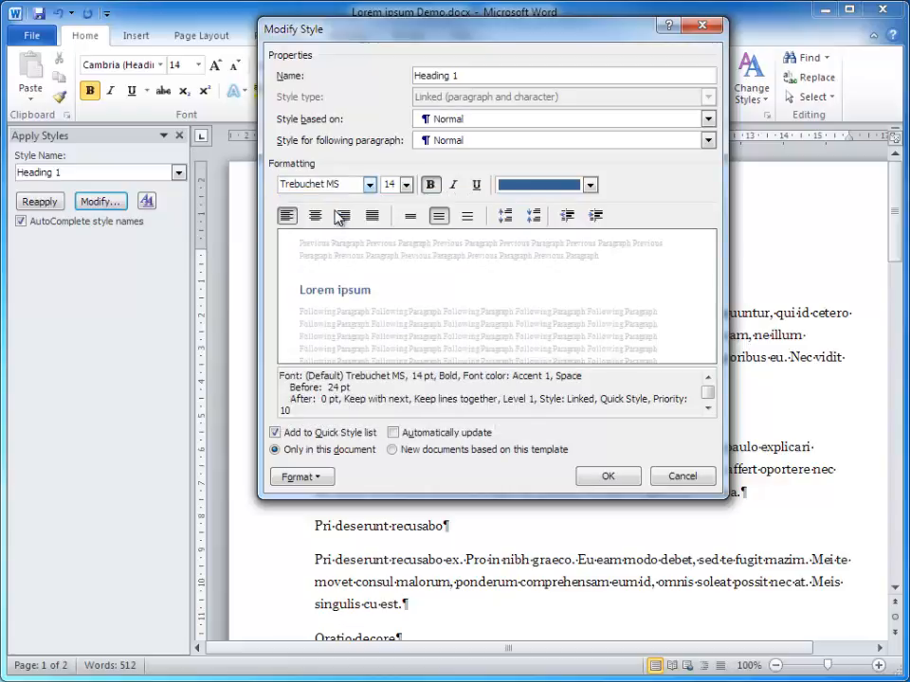
{"action": "left_click", "coordinate": [406, 185]}
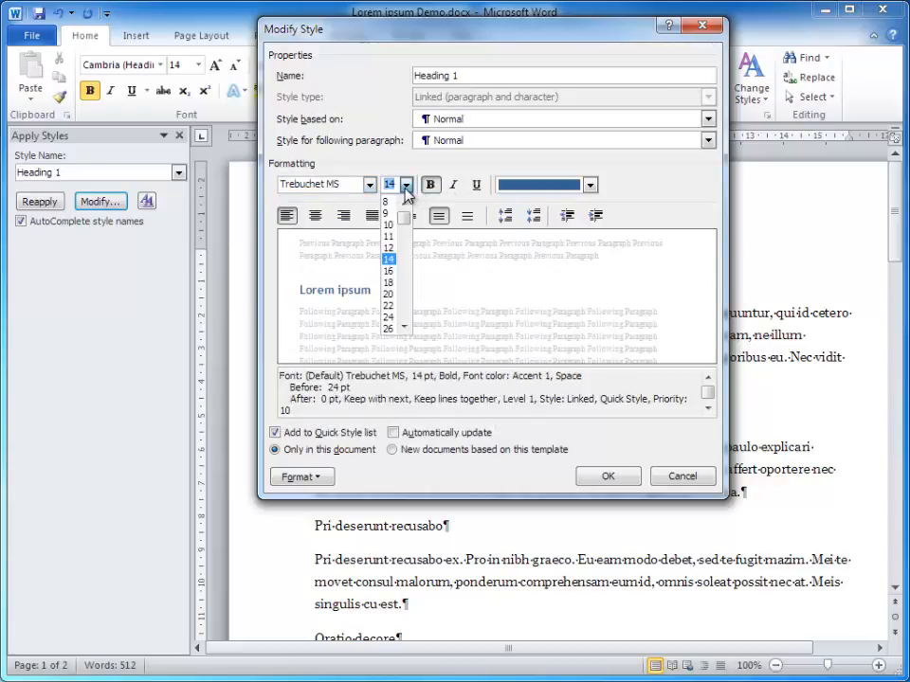
{"action": "left_click", "coordinate": [389, 273]}
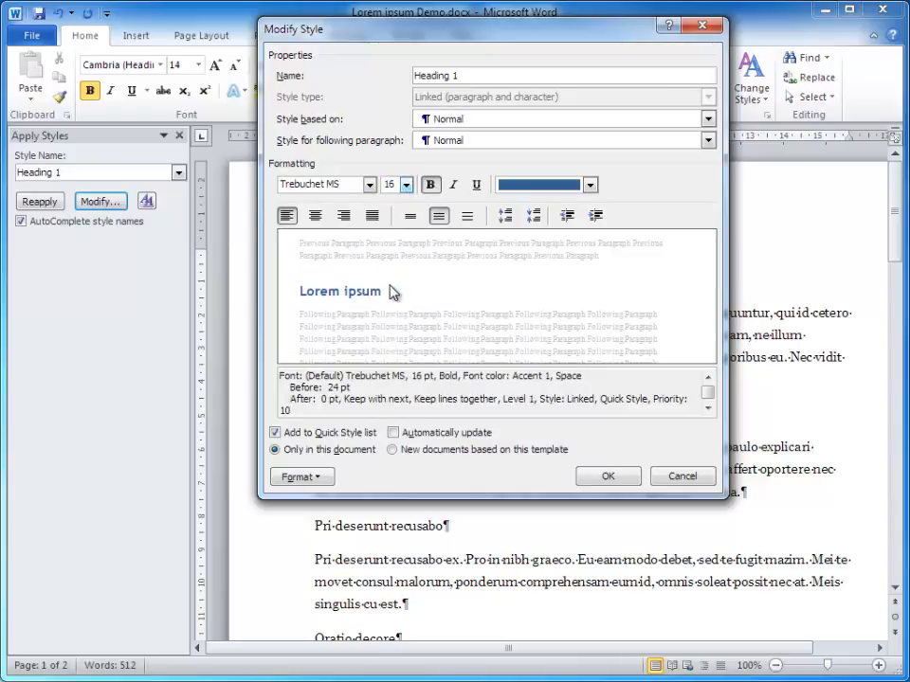
{"action": "left_click", "coordinate": [432, 187]}
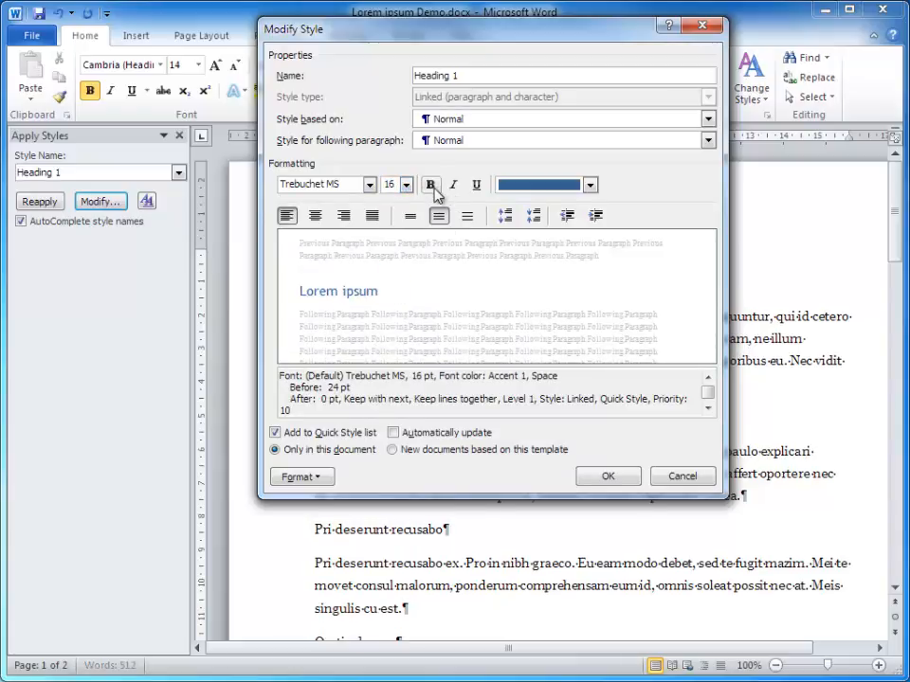
{"action": "left_click", "coordinate": [589, 186]}
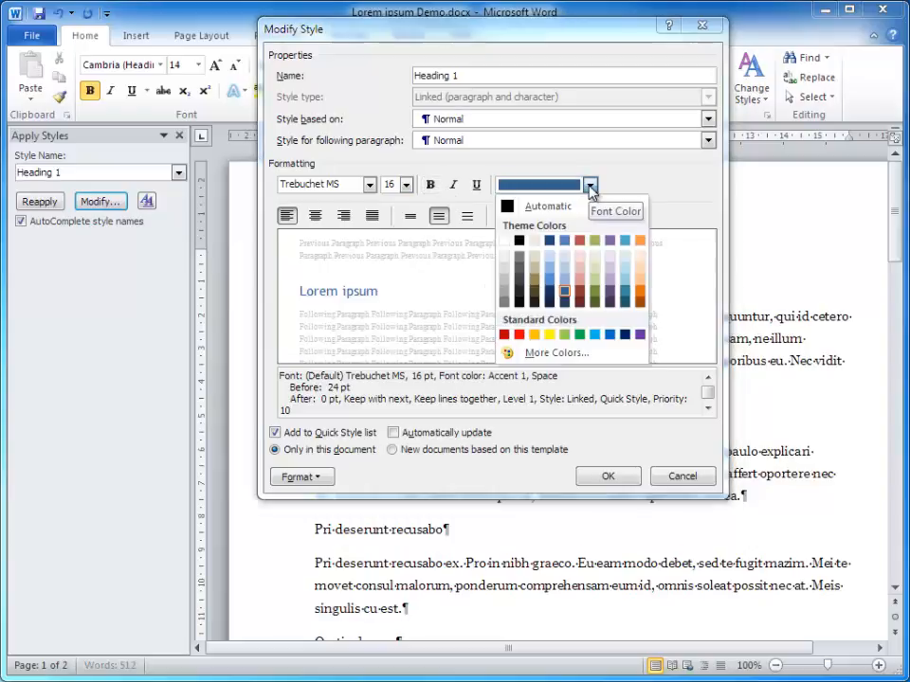
{"action": "left_click", "coordinate": [519, 242]}
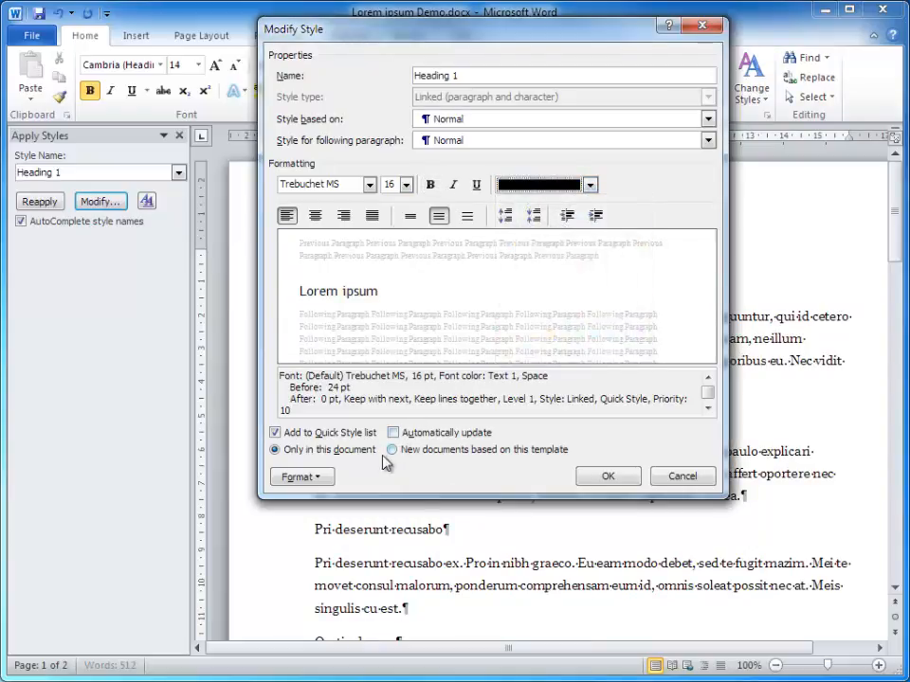
- In Heading 1's paragraph settings, enter spacing of 20 before and 10 after, with single line spacing
{"action": "left_click", "coordinate": [319, 480]}
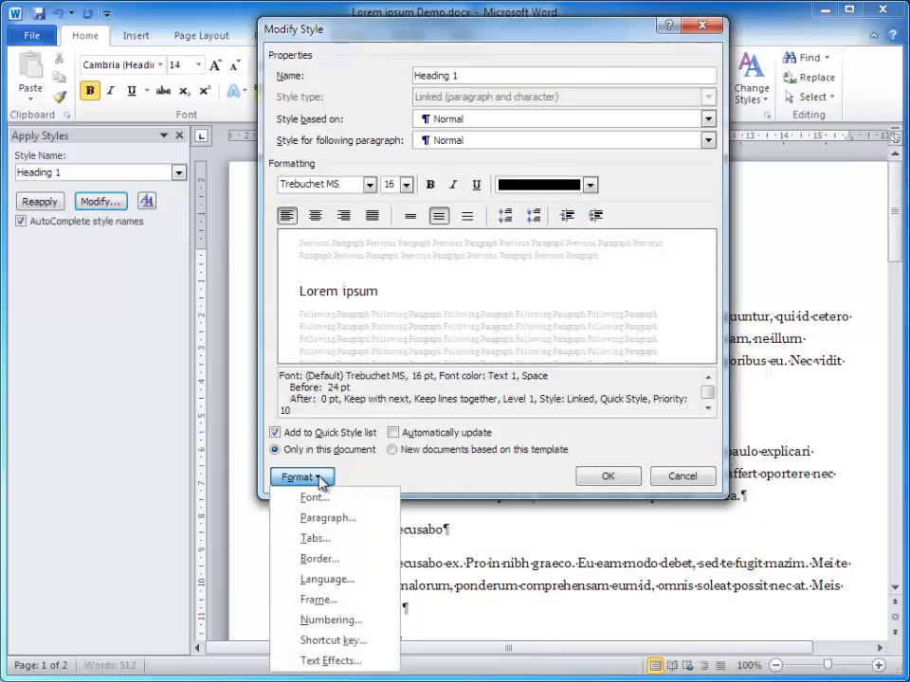
{"action": "left_click", "coordinate": [323, 518]}
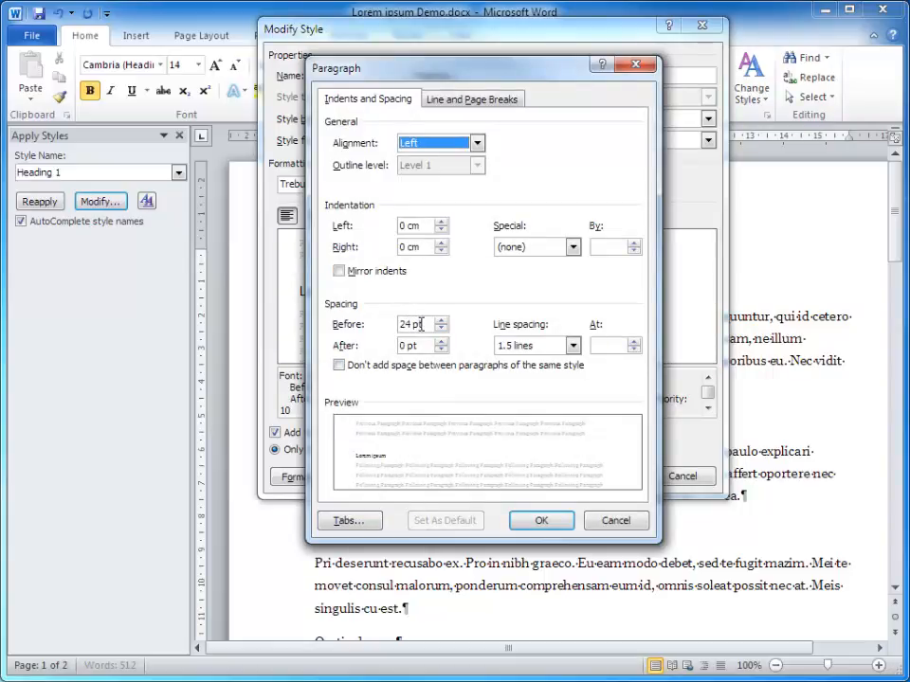
{"action": "left_click_drag", "start_coordinate": [420, 324], "coordinate": [377, 323]}
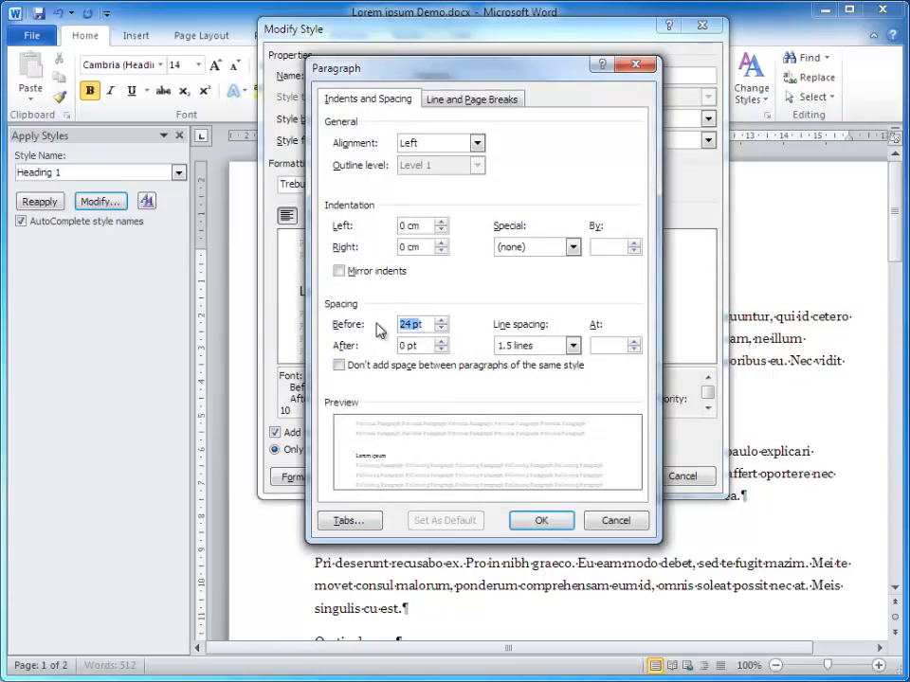
{"action": "type", "text": "20"}
{"action": "left_click_drag", "start_coordinate": [425, 347], "coordinate": [361, 354]}
{"action": "type", "text": "10"}
{"action": "left_click", "coordinate": [574, 346]}
{"action": "left_click", "coordinate": [516, 359]}
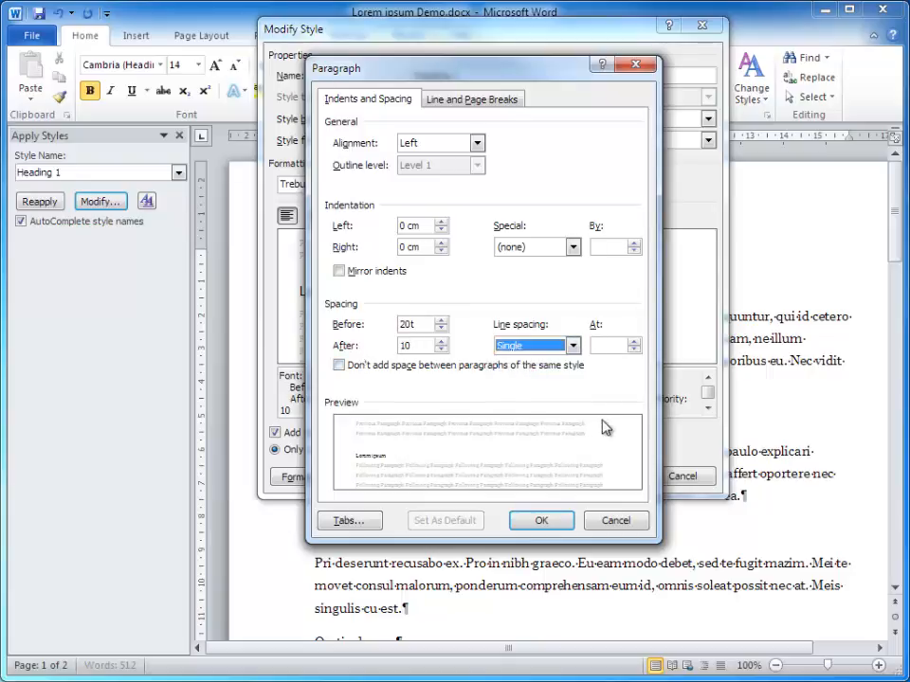
- Correct the spacing before entry to a plain 20 and apply the Heading 1 style changes
{"action": "left_click", "coordinate": [540, 521]}
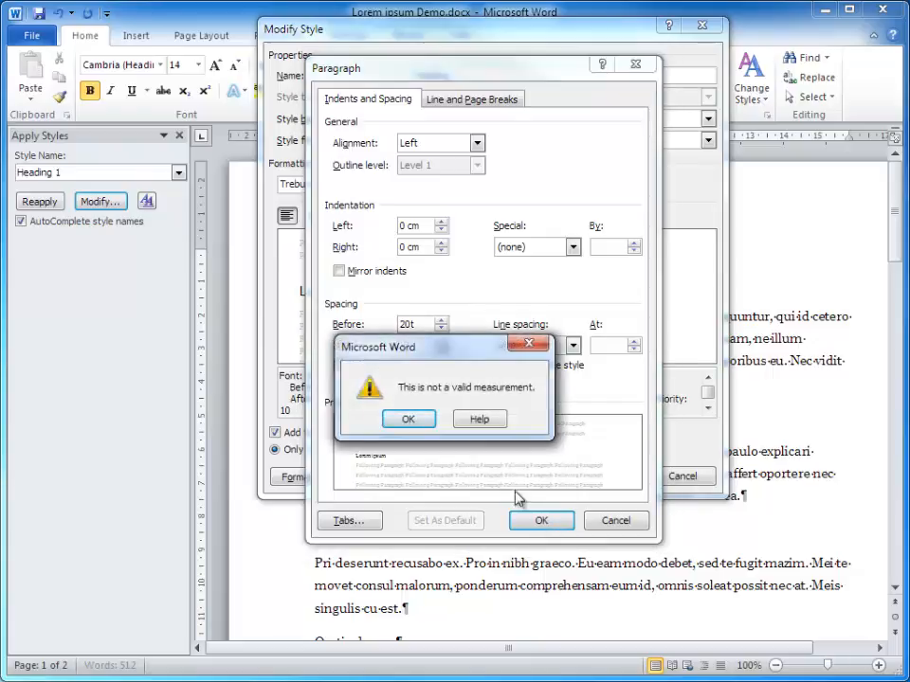
{"action": "left_click", "coordinate": [407, 422]}
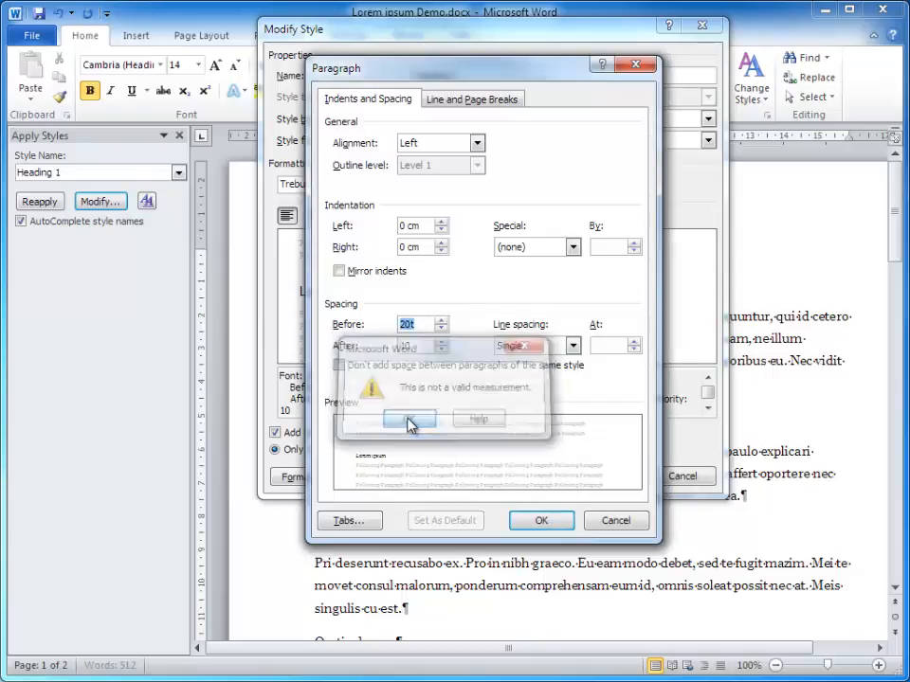
{"action": "left_click", "coordinate": [420, 325]}
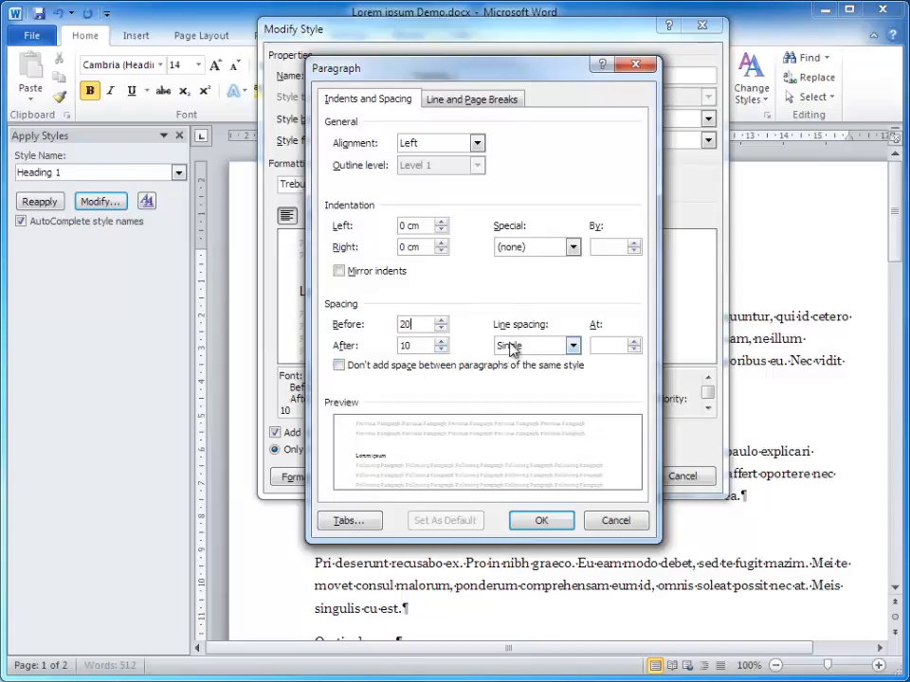
{"action": "left_click", "coordinate": [543, 522]}
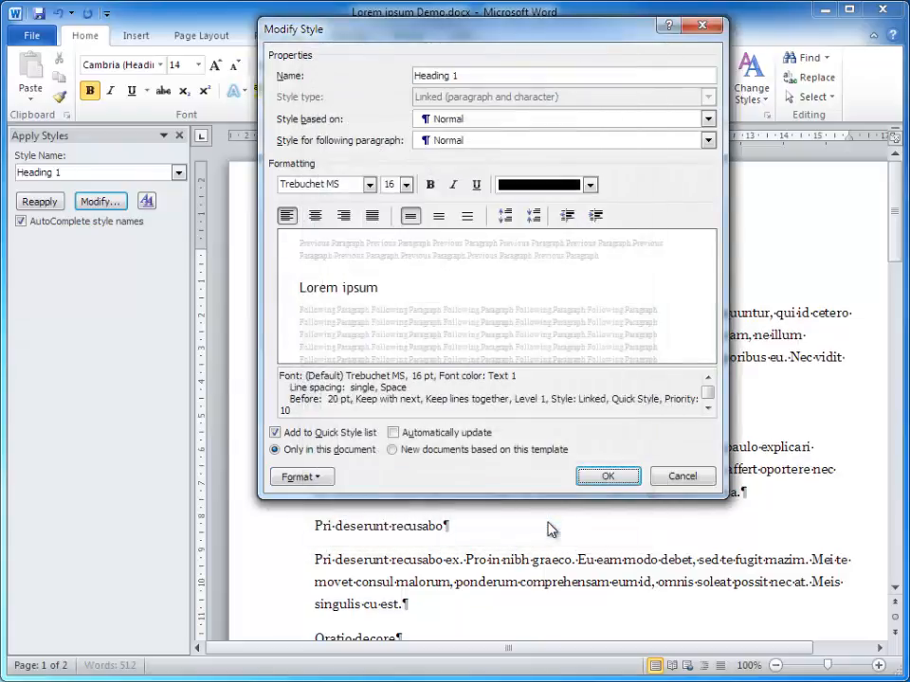
{"action": "left_click", "coordinate": [605, 476]}
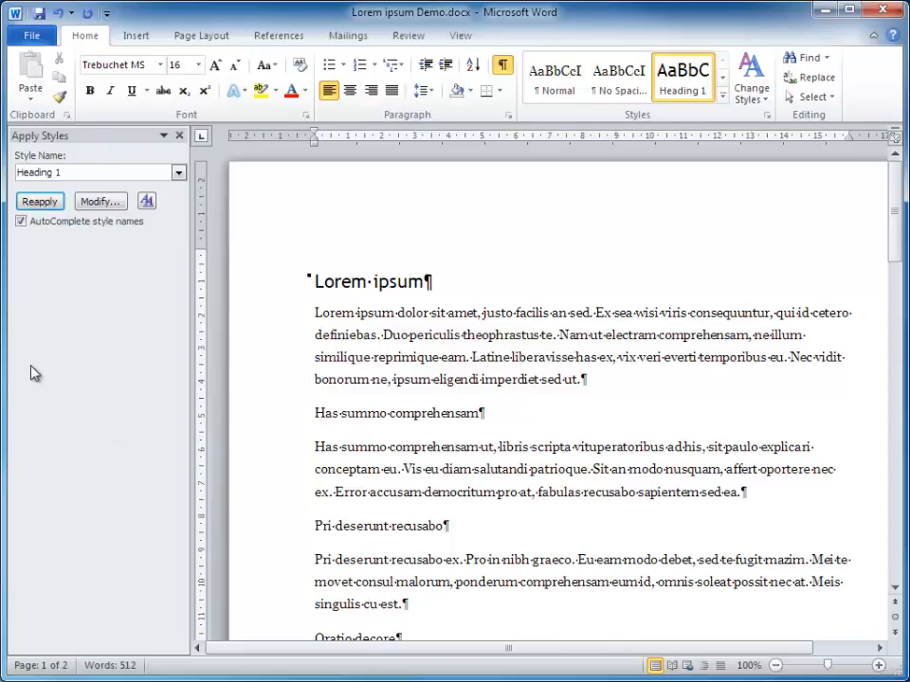
- Apply the Heading 2 style to the "Has summo comprehensam" line
{"action": "left_click", "coordinate": [415, 415]}
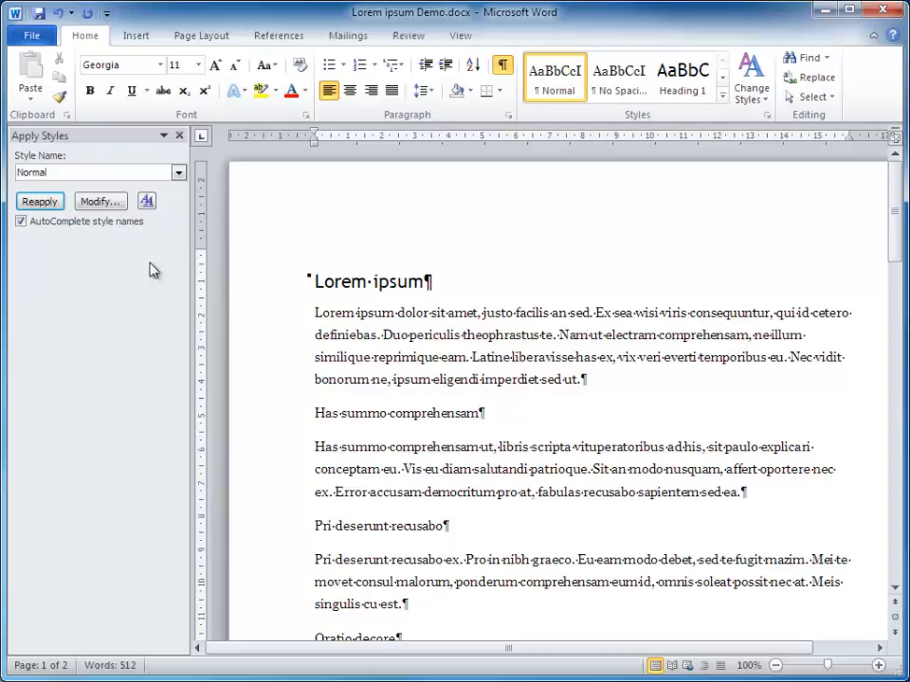
{"action": "left_click", "coordinate": [178, 173]}
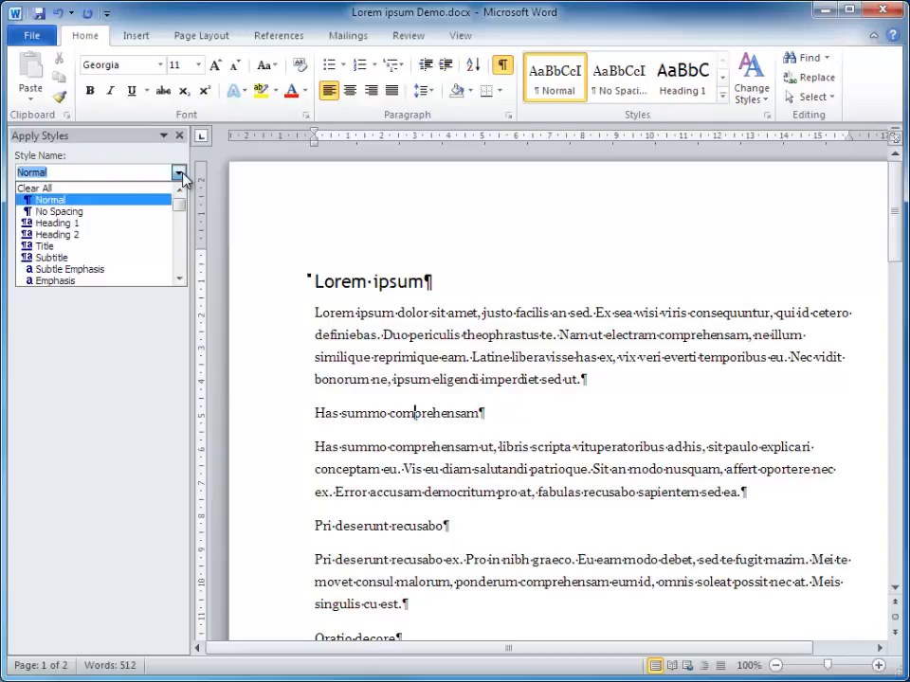
{"action": "left_click", "coordinate": [86, 234]}
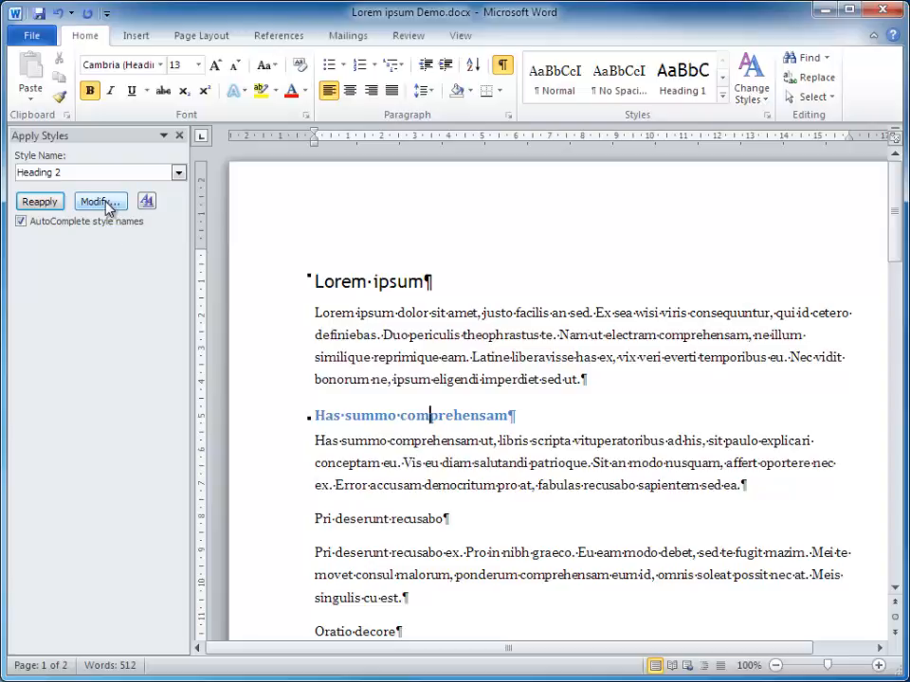
- Modify the Heading 2 style's font to Trebuchet MS, size 14, without bold, in the black theme color
{"action": "left_click", "coordinate": [102, 202]}
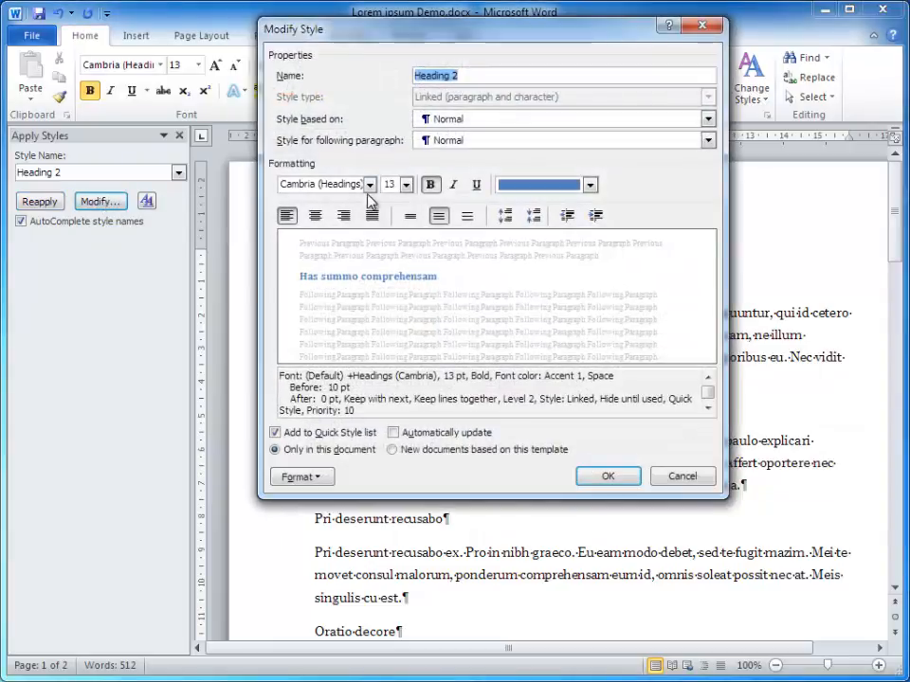
{"action": "left_click", "coordinate": [370, 185]}
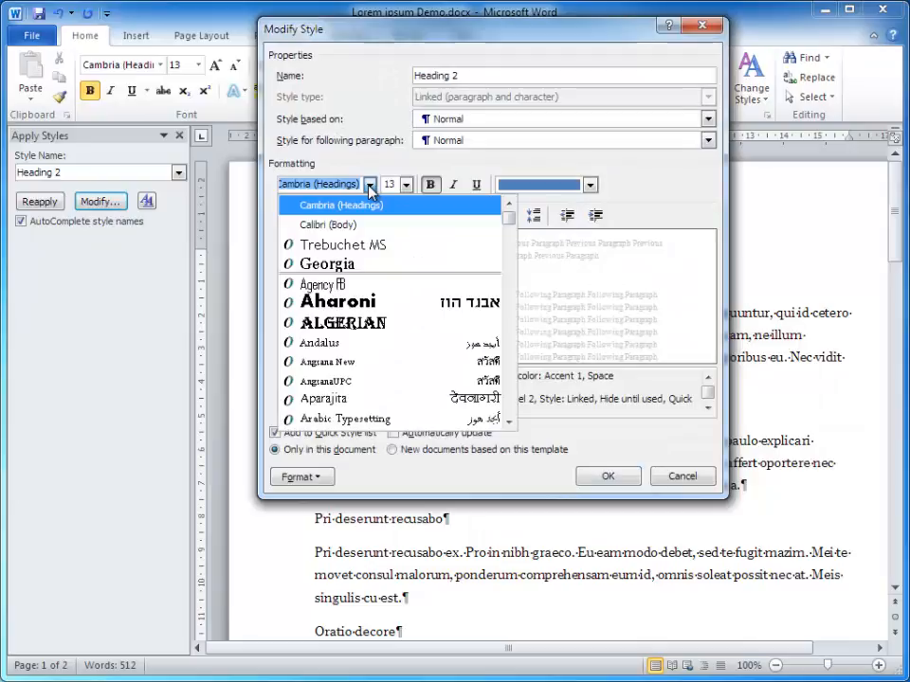
{"action": "type", "text": "Trebuchet MS"}
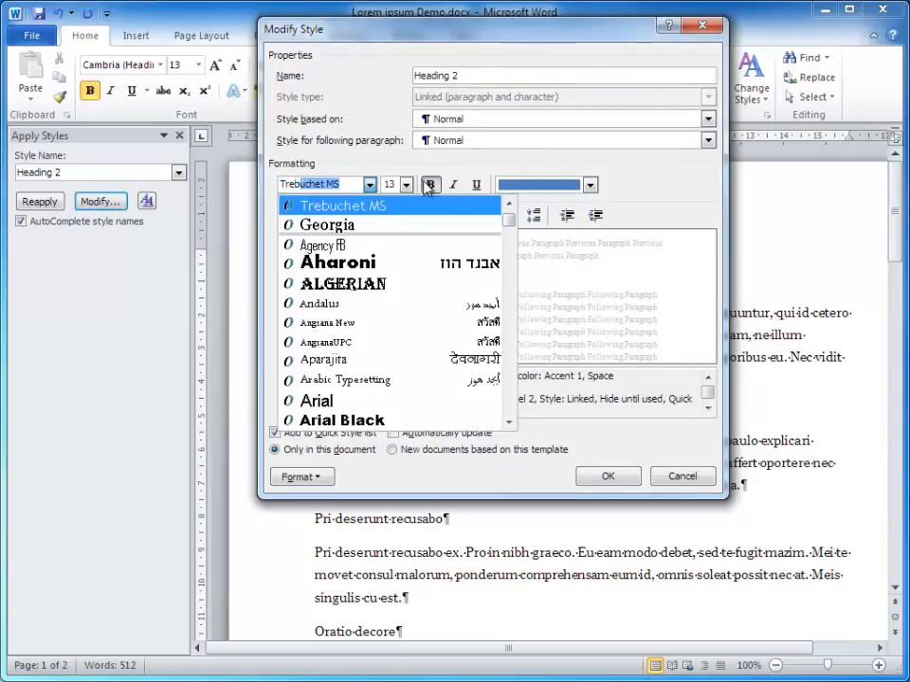
{"action": "left_click", "coordinate": [367, 207]}
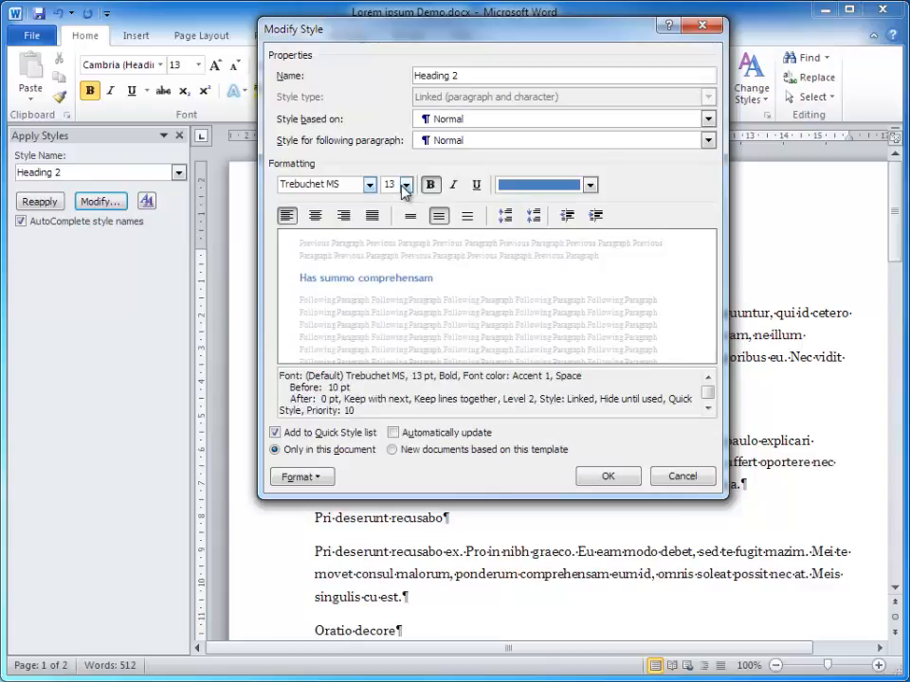
{"action": "left_click", "coordinate": [404, 185]}
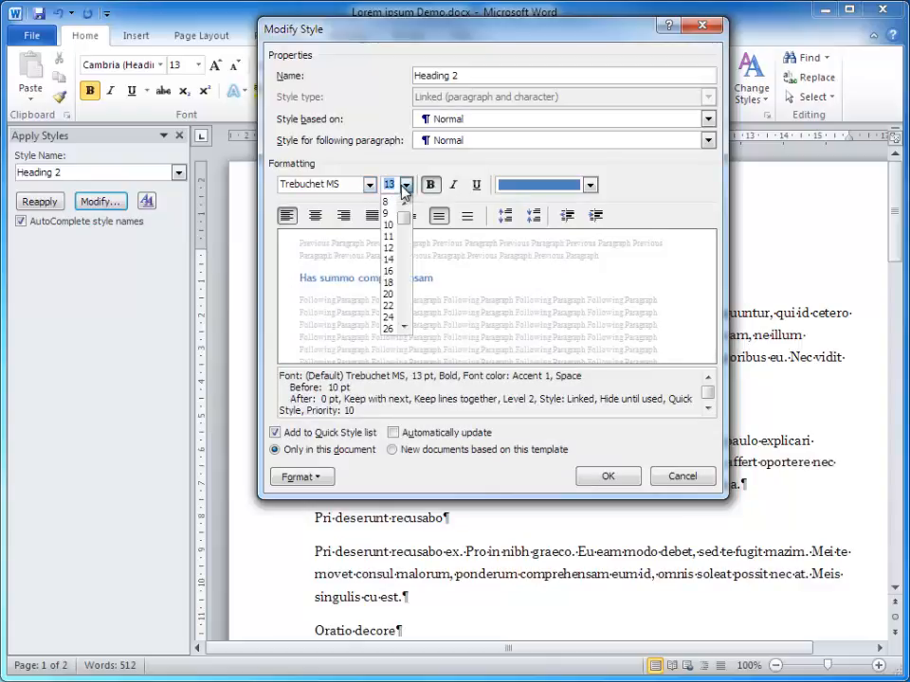
{"action": "left_click", "coordinate": [389, 263]}
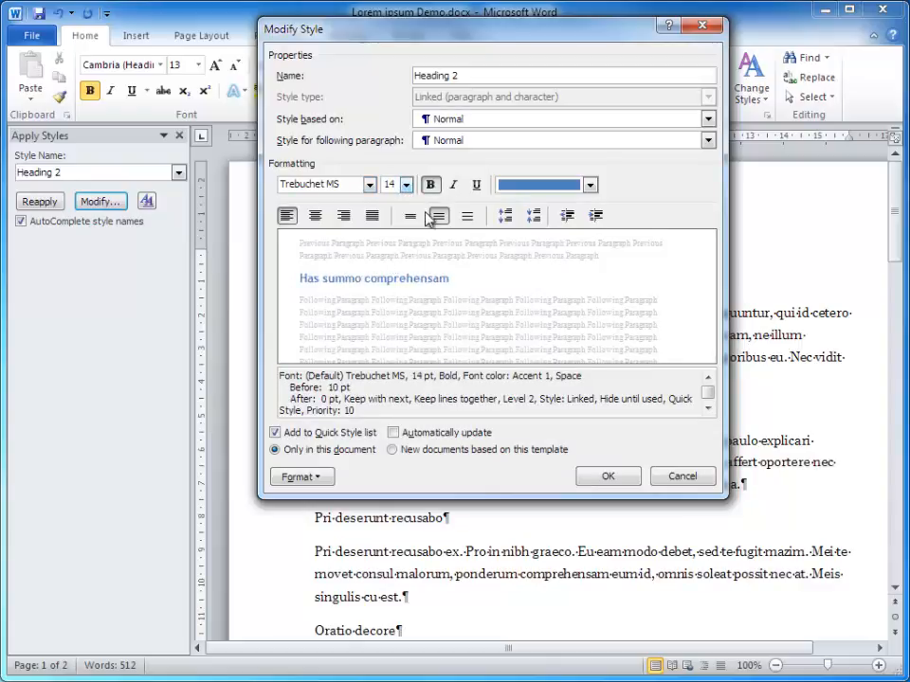
{"action": "left_click", "coordinate": [430, 185]}
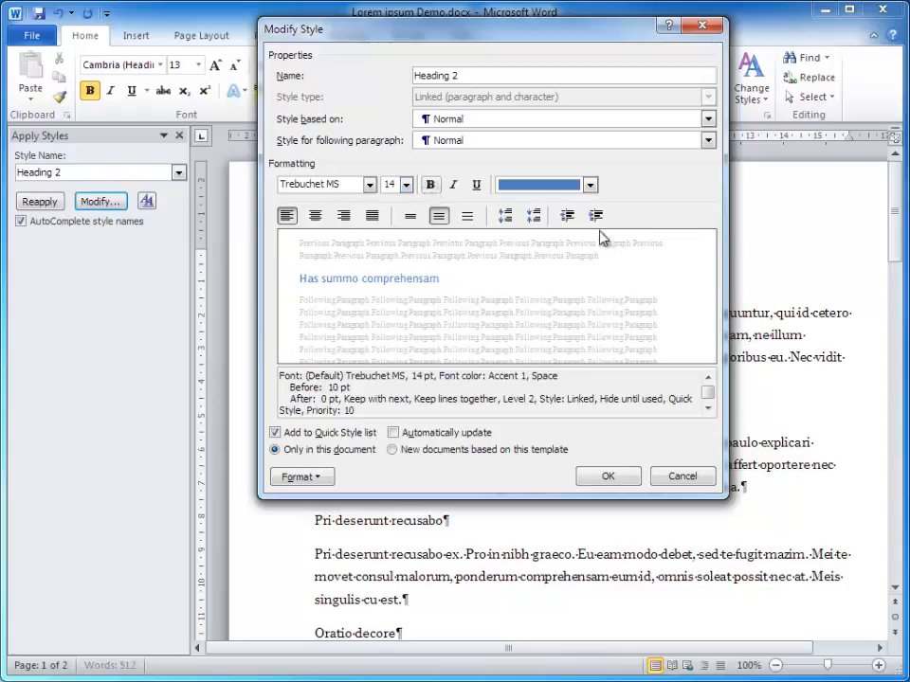
{"action": "left_click", "coordinate": [590, 186]}
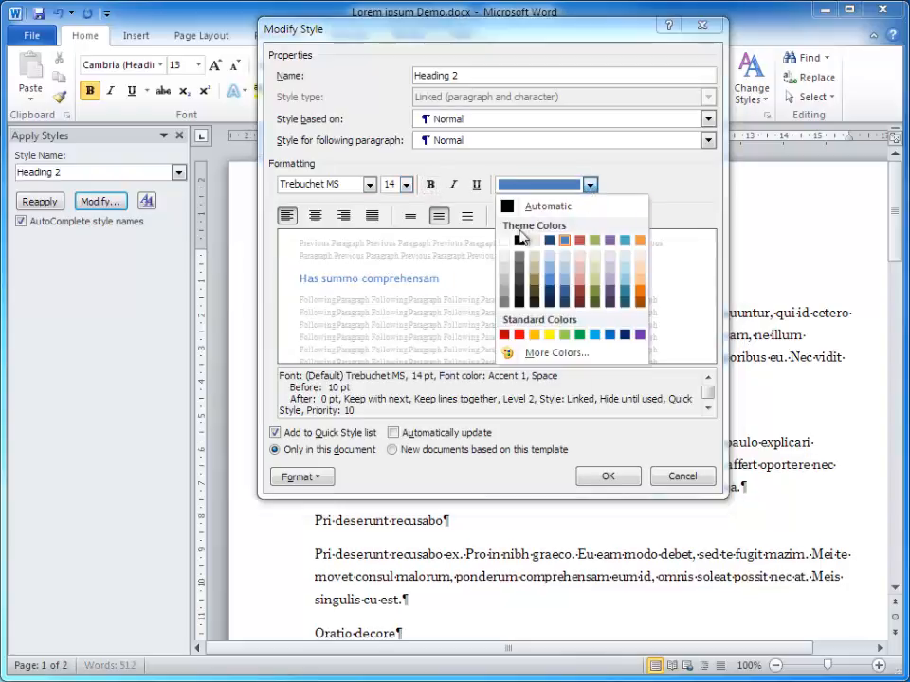
{"action": "left_click", "coordinate": [519, 241]}
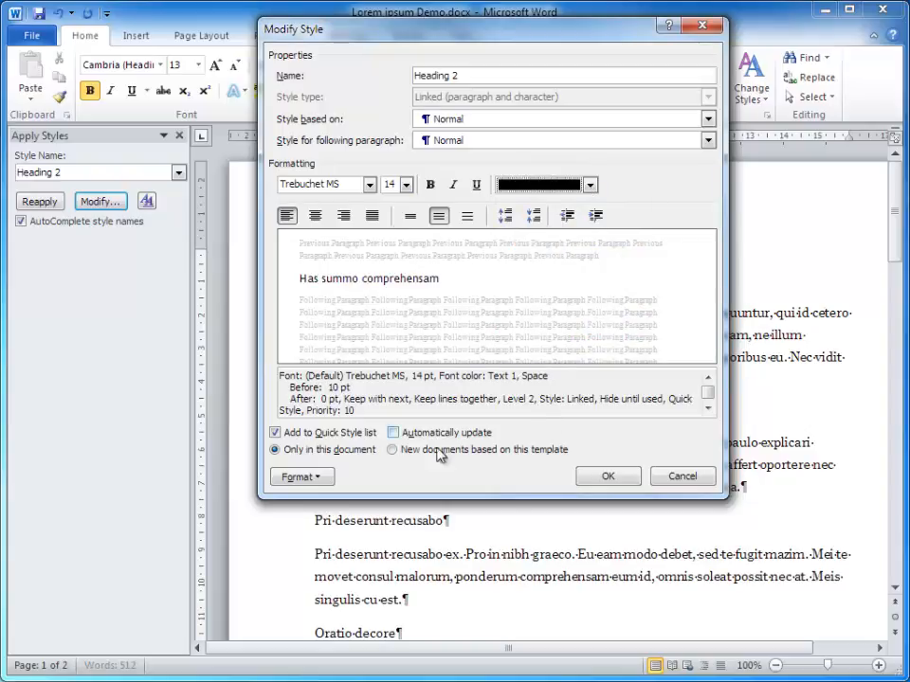
- Set Heading 2's paragraph spacing to 12 before and 6 after with single line spacing, and apply the style changes
{"action": "left_click", "coordinate": [302, 480]}
{"action": "left_click", "coordinate": [316, 523]}
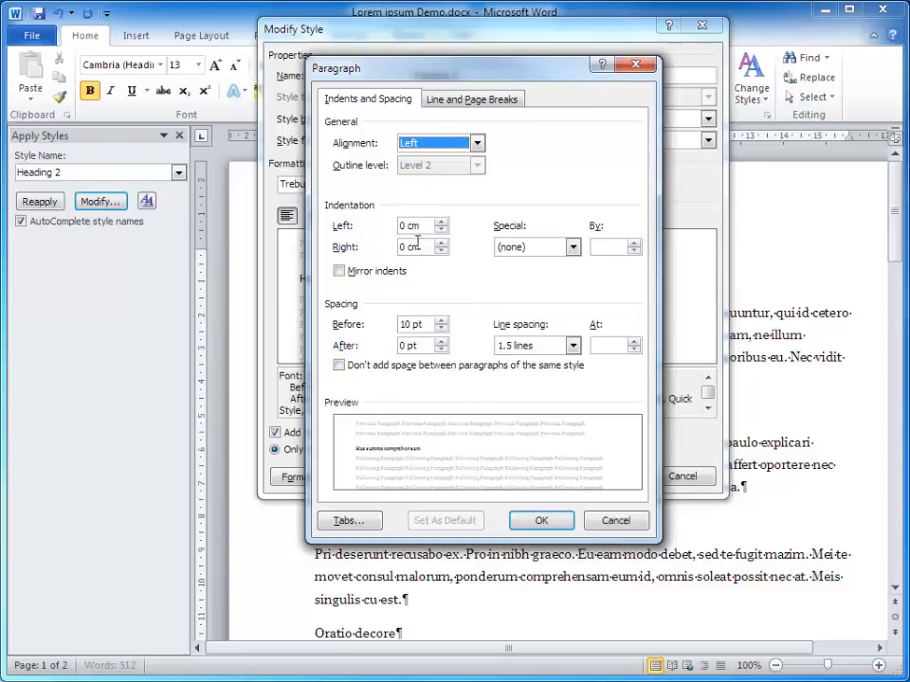
{"action": "left_click_drag", "start_coordinate": [427, 324], "coordinate": [382, 323]}
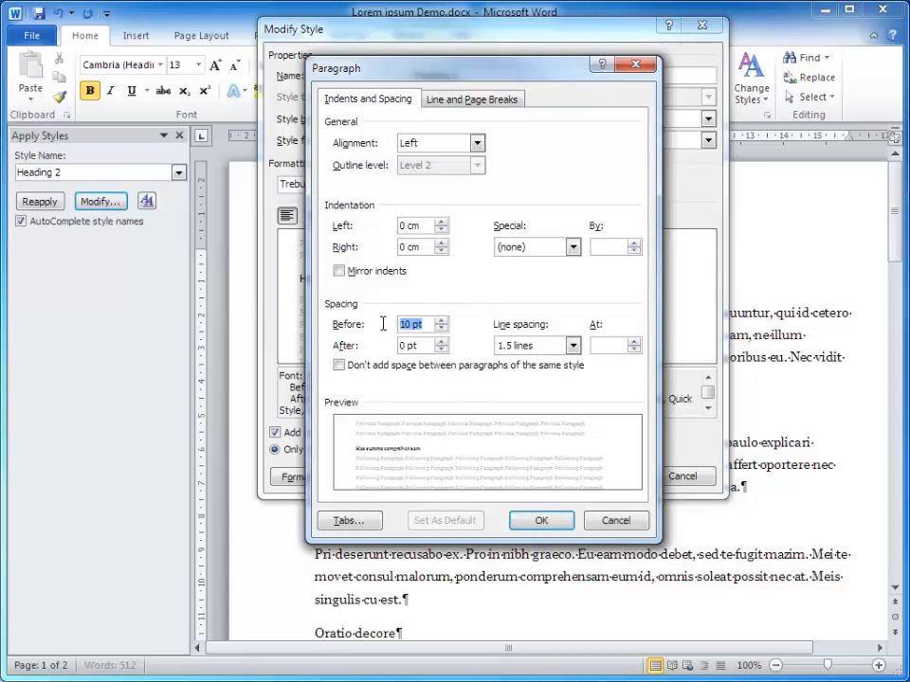
{"action": "type", "text": "12"}
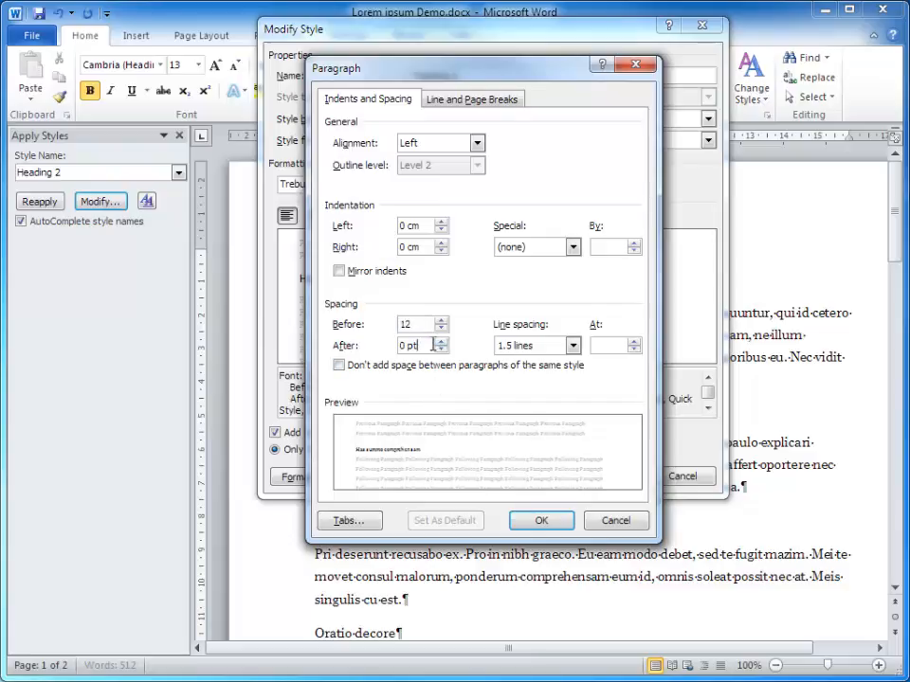
{"action": "left_click_drag", "start_coordinate": [427, 345], "coordinate": [368, 341]}
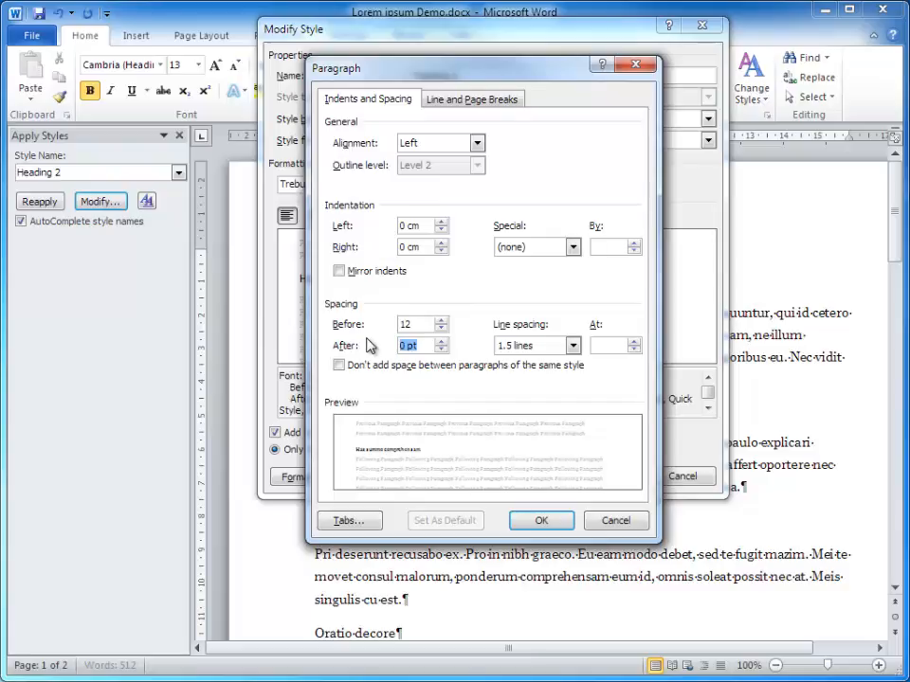
{"action": "type", "text": "6"}
{"action": "left_click", "coordinate": [571, 346]}
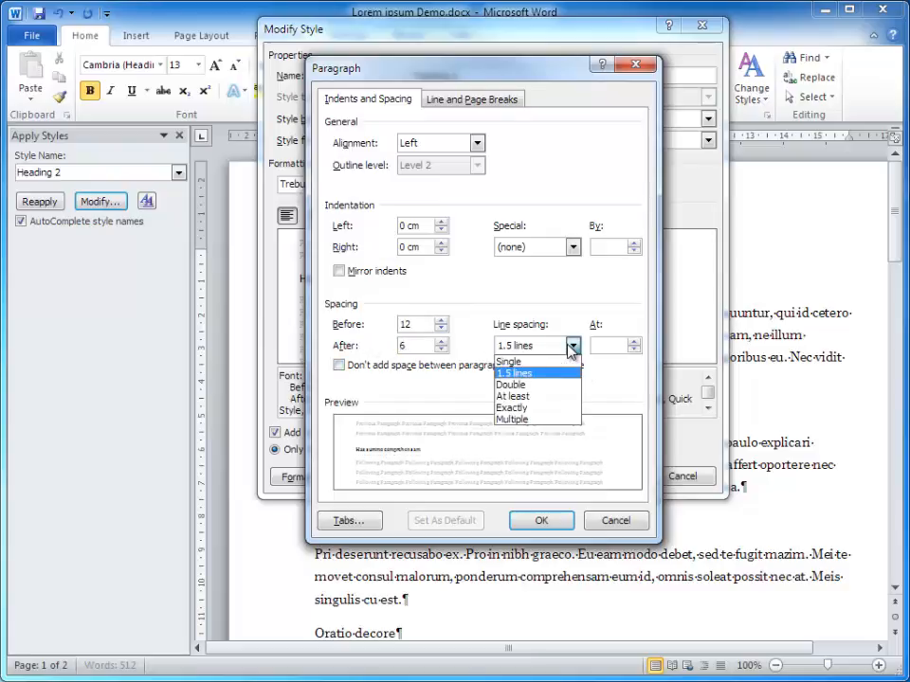
{"action": "left_click", "coordinate": [526, 361]}
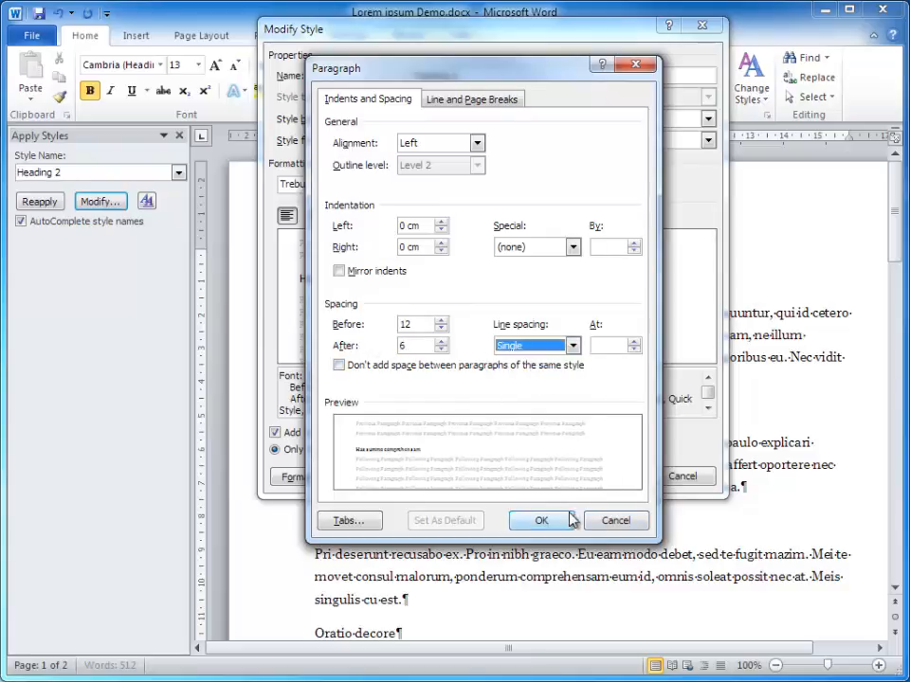
{"action": "left_click", "coordinate": [544, 522]}
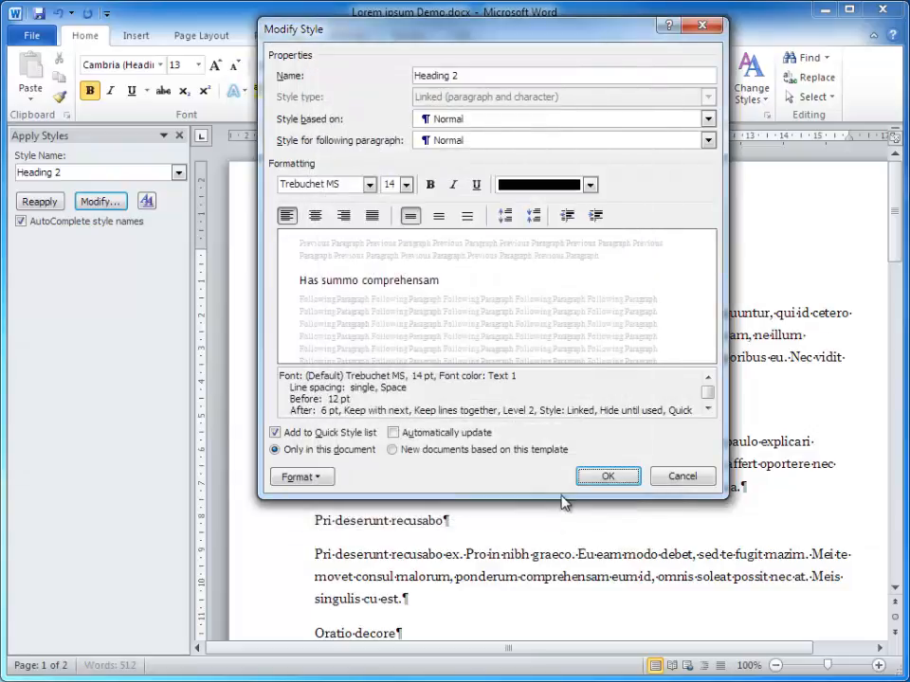
{"action": "left_click", "coordinate": [605, 479]}
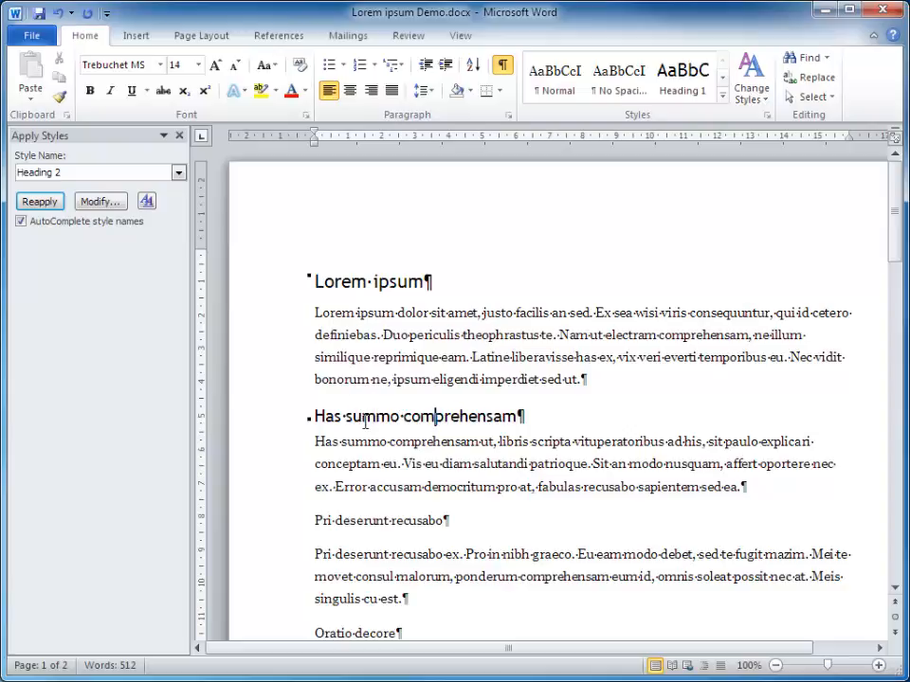
- Check which styles the "Lorem ipsum" title, the "Has summo comprehensam" heading and the first body paragraph use
{"action": "left_click", "coordinate": [322, 282]}
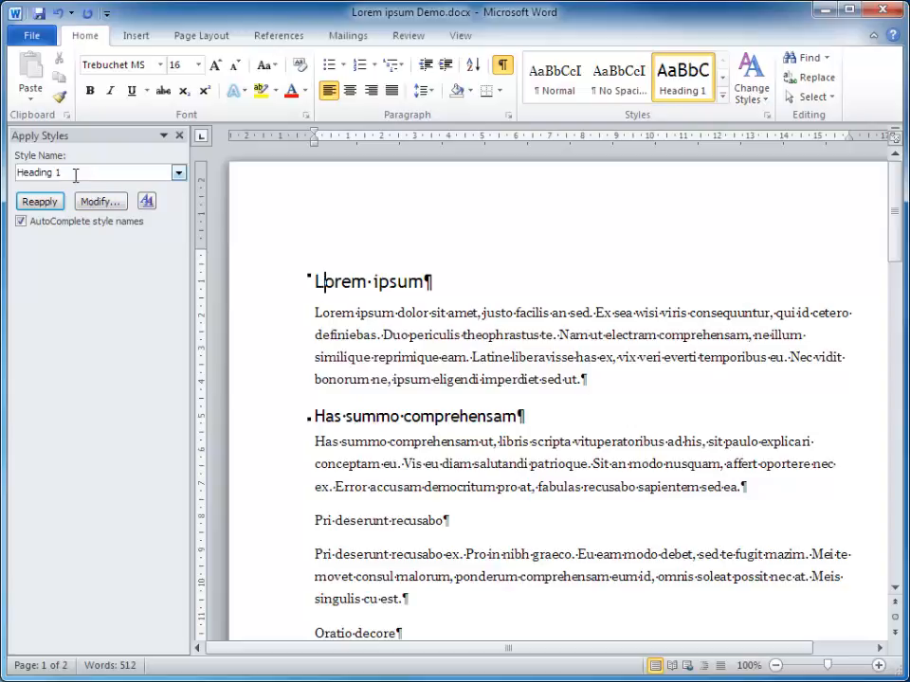
{"action": "left_click", "coordinate": [424, 409]}
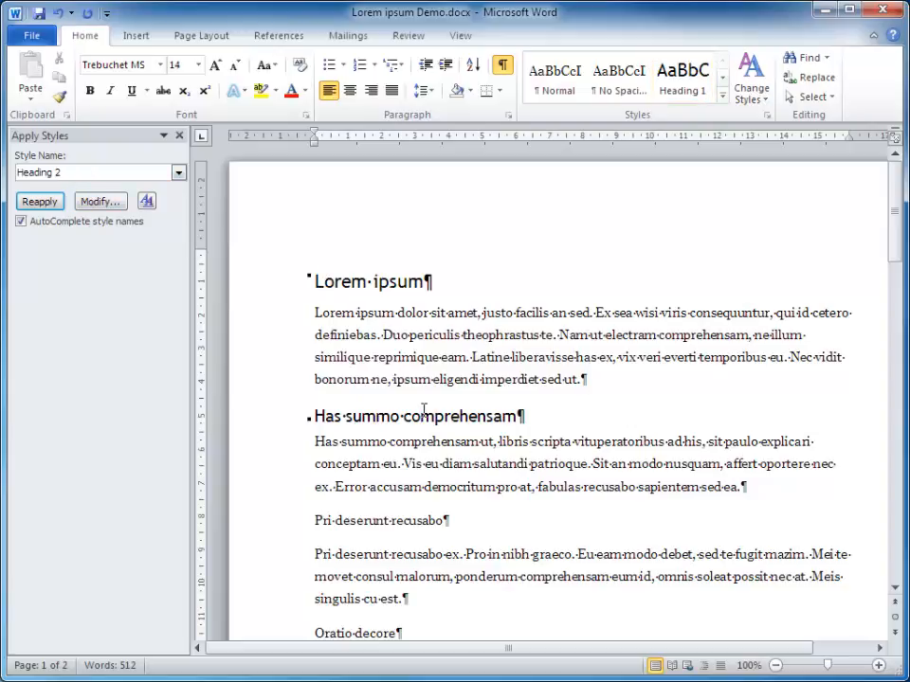
{"action": "left_click", "coordinate": [386, 332]}
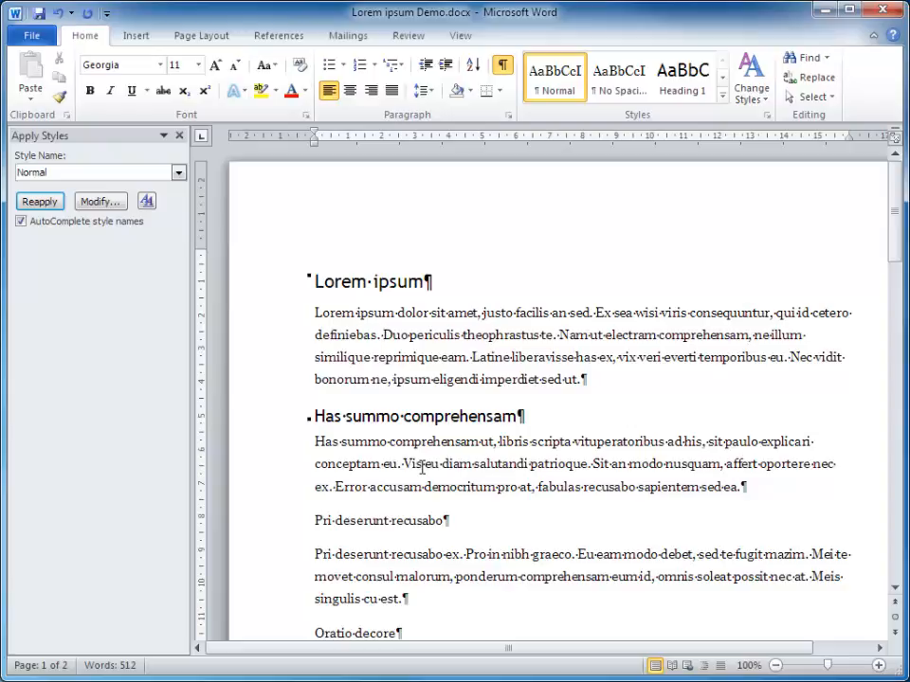
- Apply the Heading 3 style to the "Pri deserunt recusabo" line
{"action": "left_click", "coordinate": [394, 521]}
{"action": "left_click", "coordinate": [177, 174]}
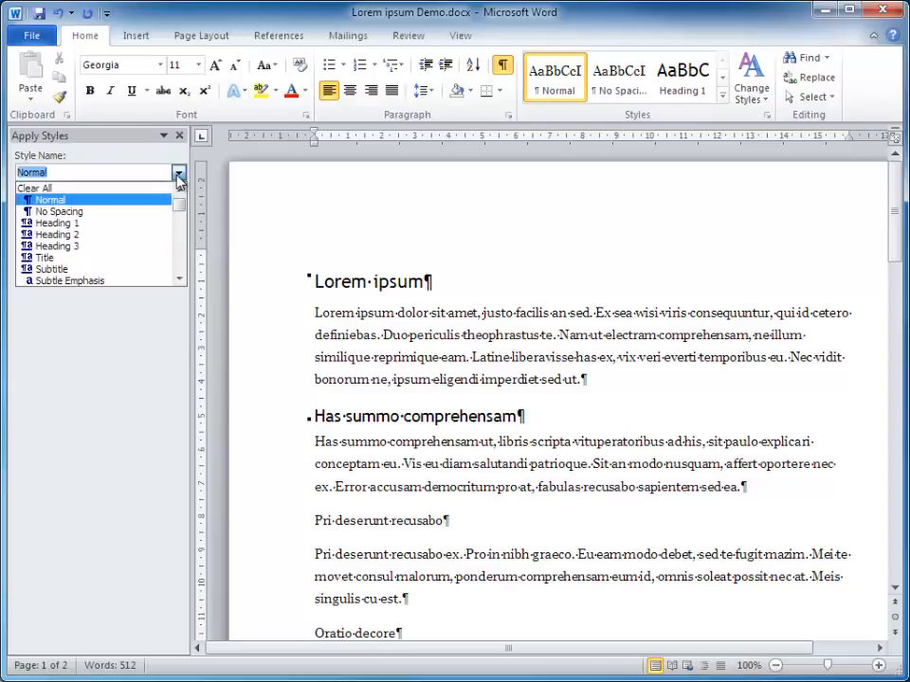
{"action": "left_click", "coordinate": [57, 246]}
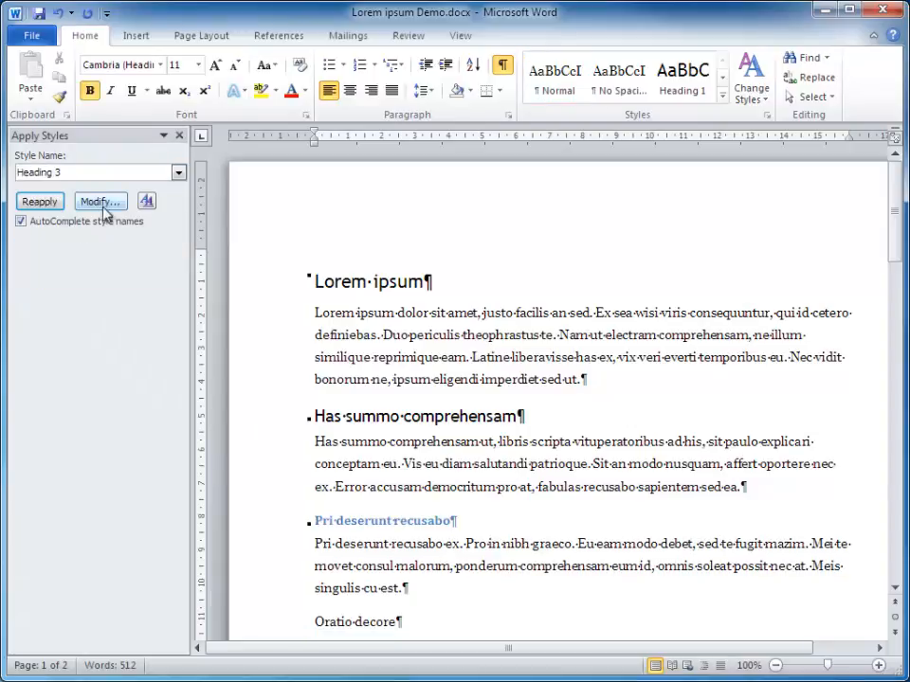
- Modify the Heading 3 style's font to Trebuchet MS, size 12, without bold, in the black theme color
{"action": "left_click", "coordinate": [101, 203]}
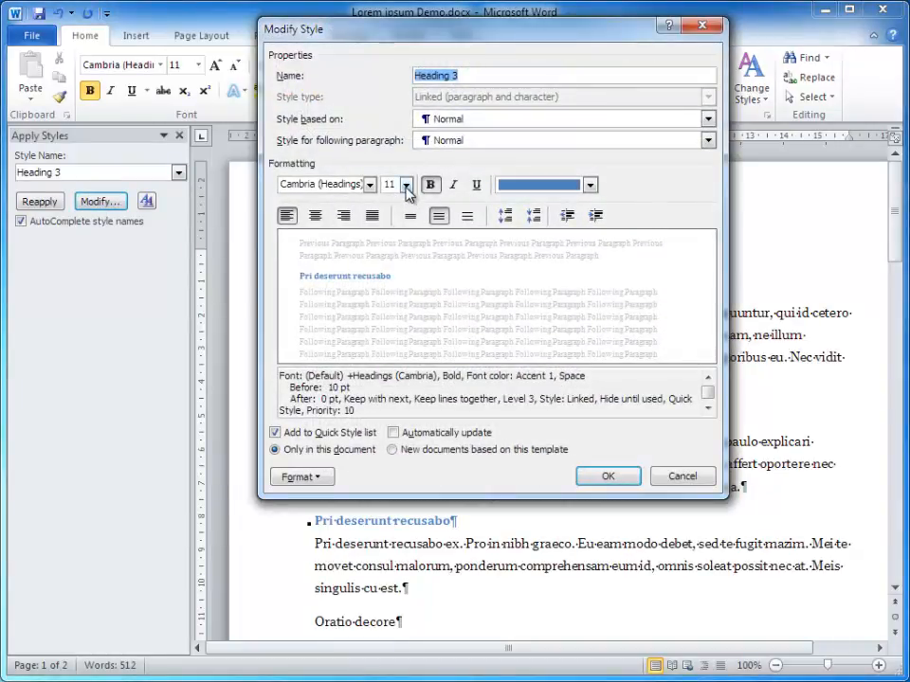
{"action": "left_click", "coordinate": [406, 186]}
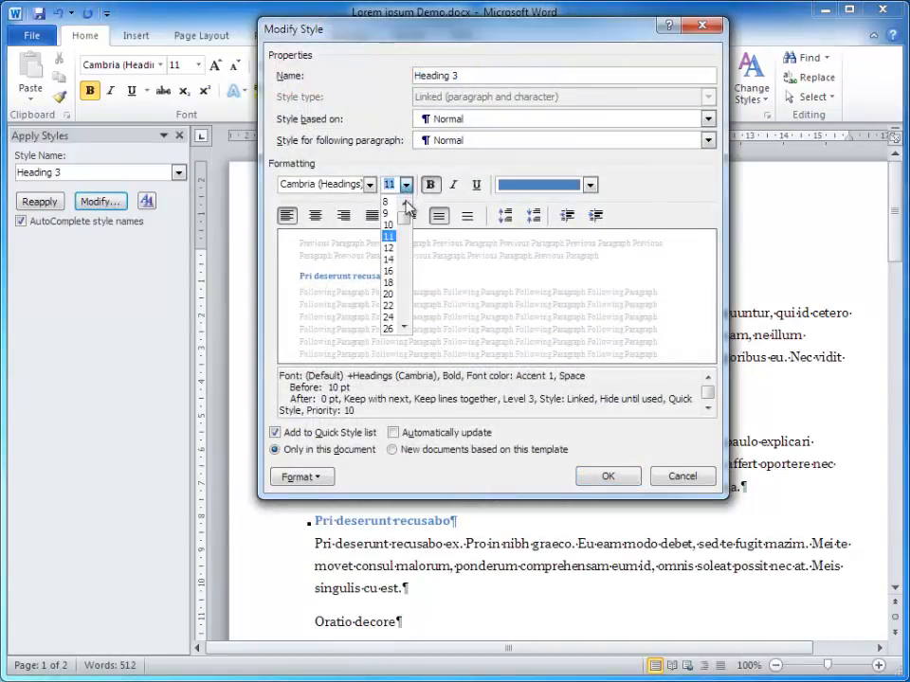
{"action": "left_click", "coordinate": [394, 251]}
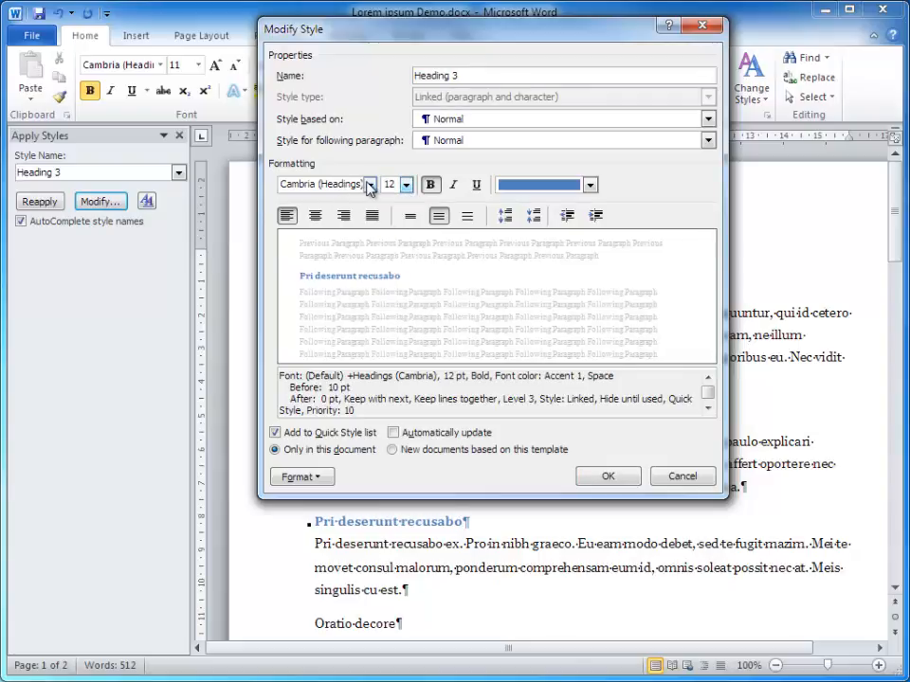
{"action": "left_click", "coordinate": [370, 184]}
{"action": "left_click", "coordinate": [355, 244]}
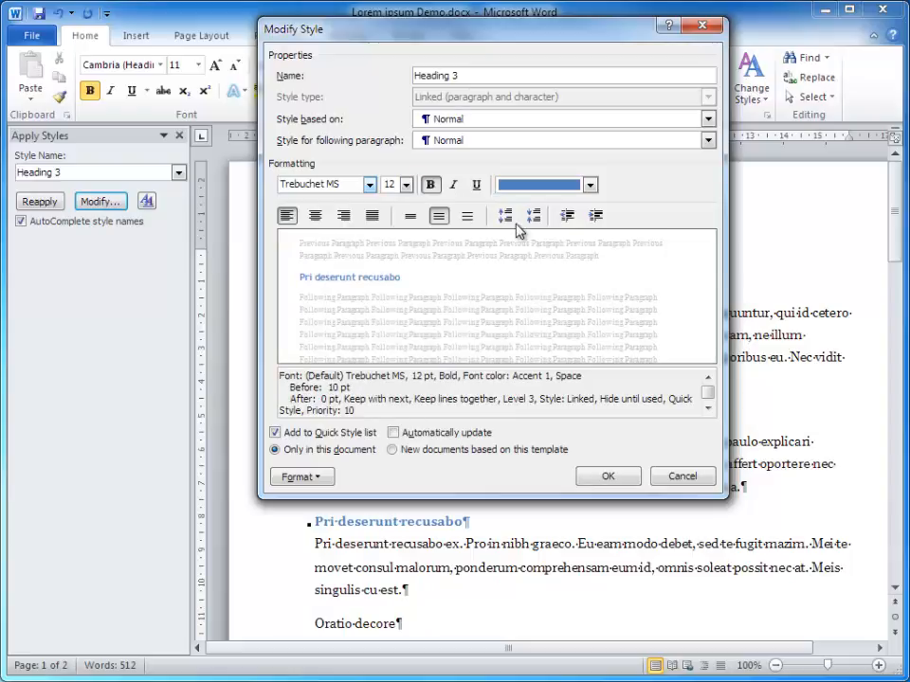
{"action": "left_click", "coordinate": [432, 187]}
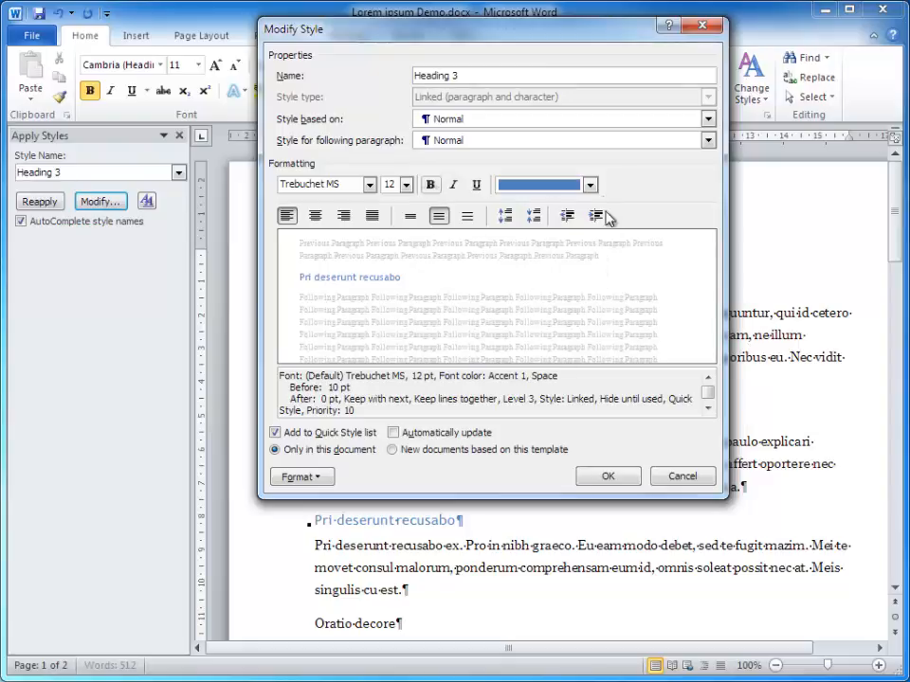
{"action": "left_click", "coordinate": [590, 185]}
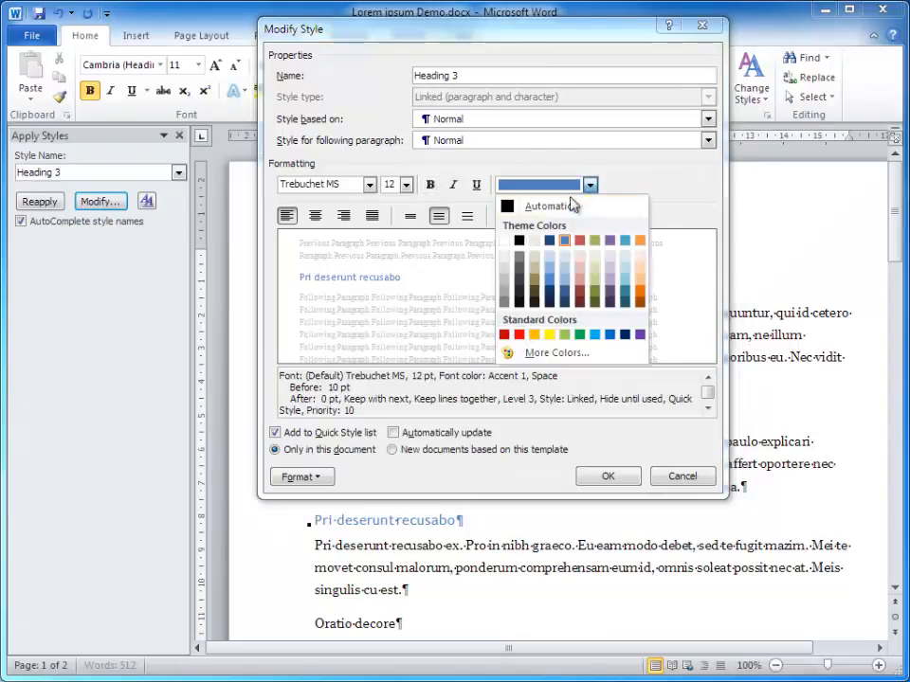
{"action": "left_click", "coordinate": [520, 240]}
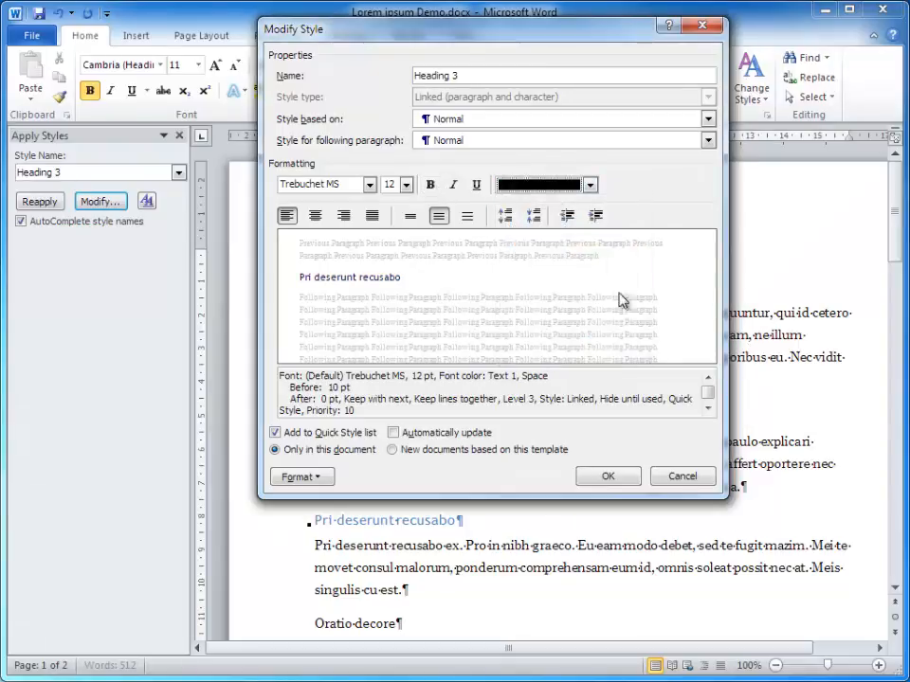
- Set the Heading 3 style's line spacing to 1.5 lines in its paragraph format and apply the style changes
{"action": "left_click", "coordinate": [320, 478]}
{"action": "left_click", "coordinate": [329, 520]}
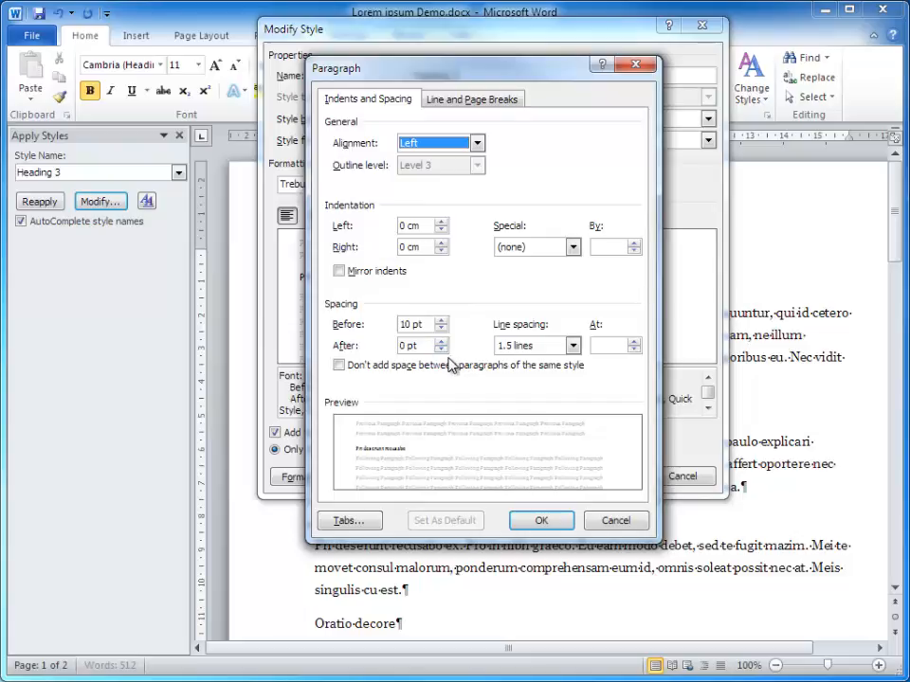
{"action": "left_click", "coordinate": [572, 346]}
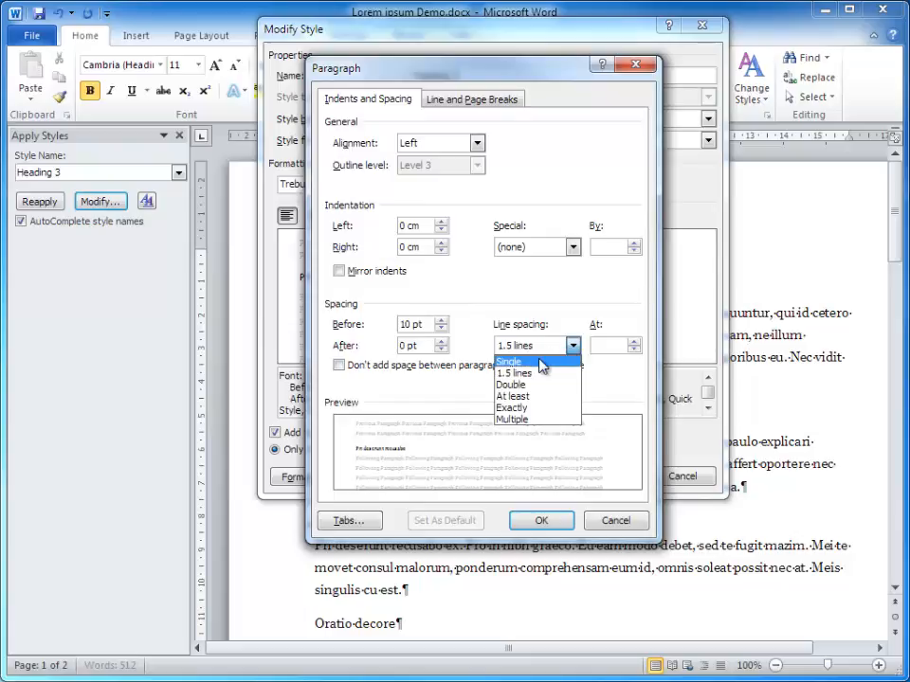
{"action": "left_click", "coordinate": [542, 347]}
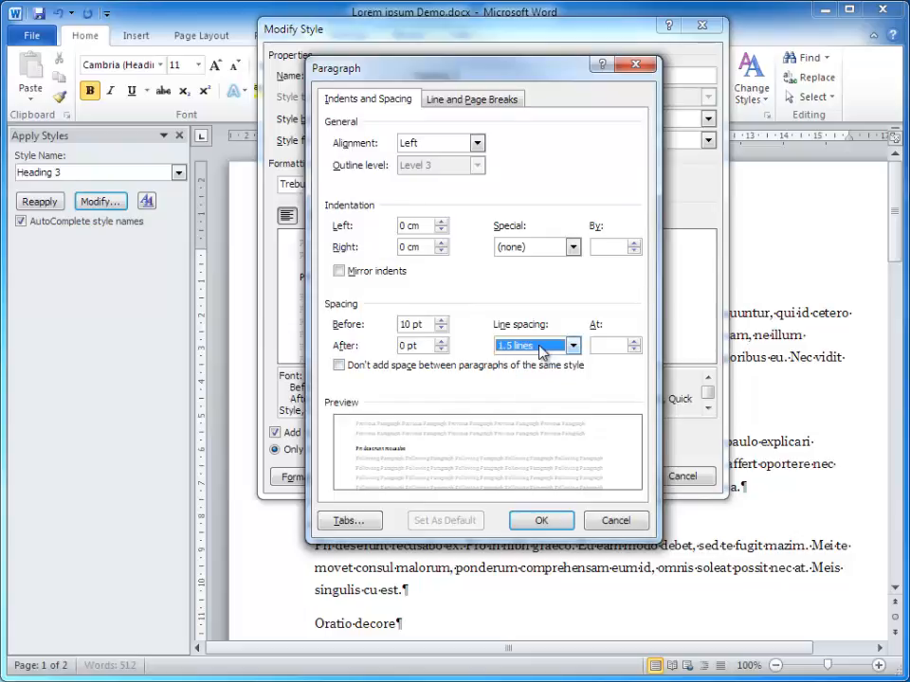
{"action": "left_click", "coordinate": [543, 522]}
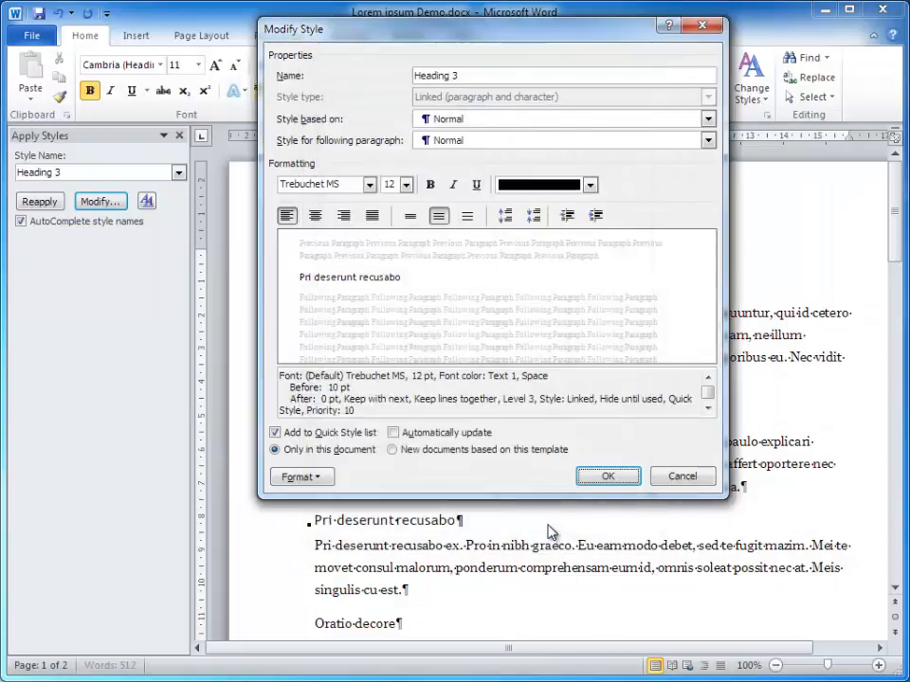
{"action": "left_click", "coordinate": [617, 481]}
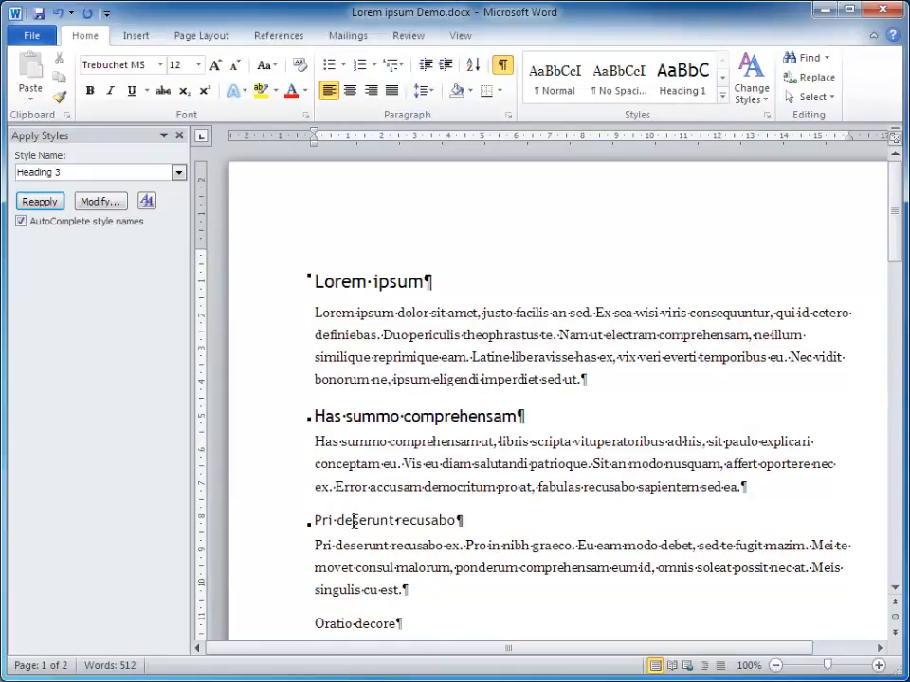
- Check the styles of the headings already formatted, and apply the Heading 3 style to the "Oratio decore" line
{"action": "left_click", "coordinate": [368, 282]}
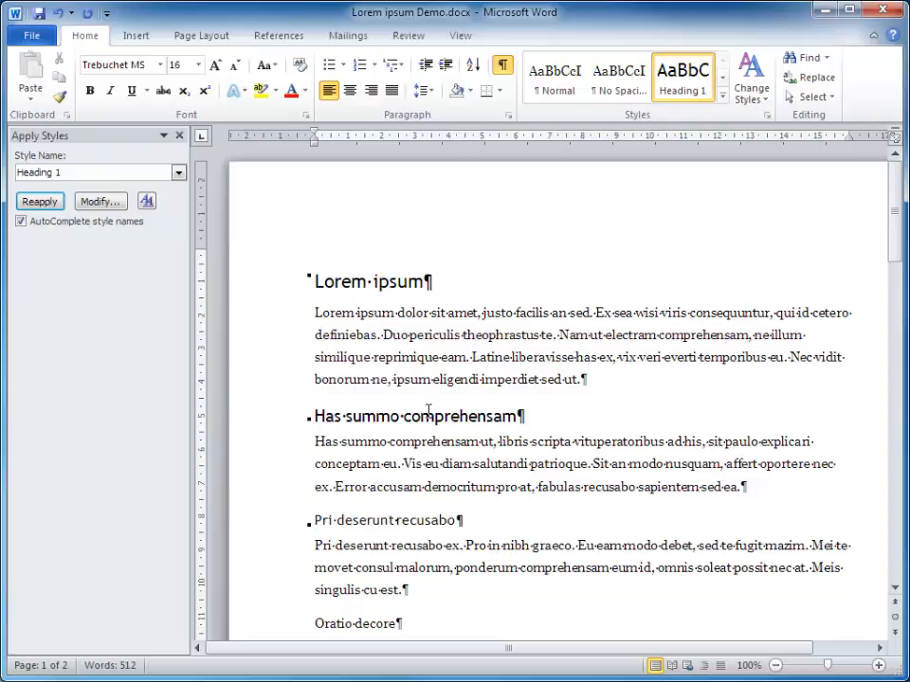
{"action": "left_click", "coordinate": [428, 414]}
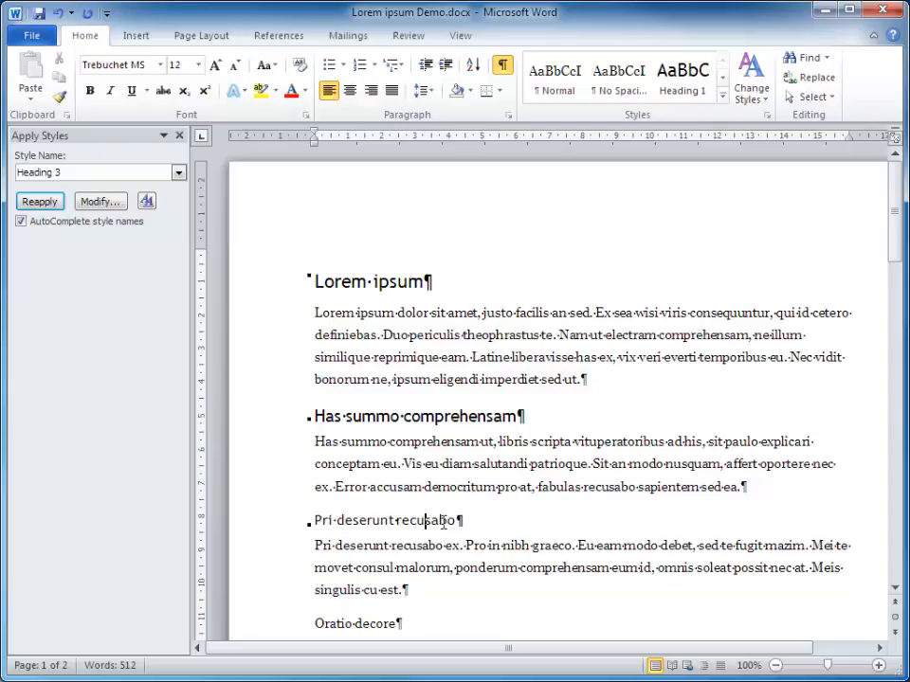
{"action": "scroll", "coordinate": [570, 483], "scroll_direction": "down", "scroll_amount": 3}
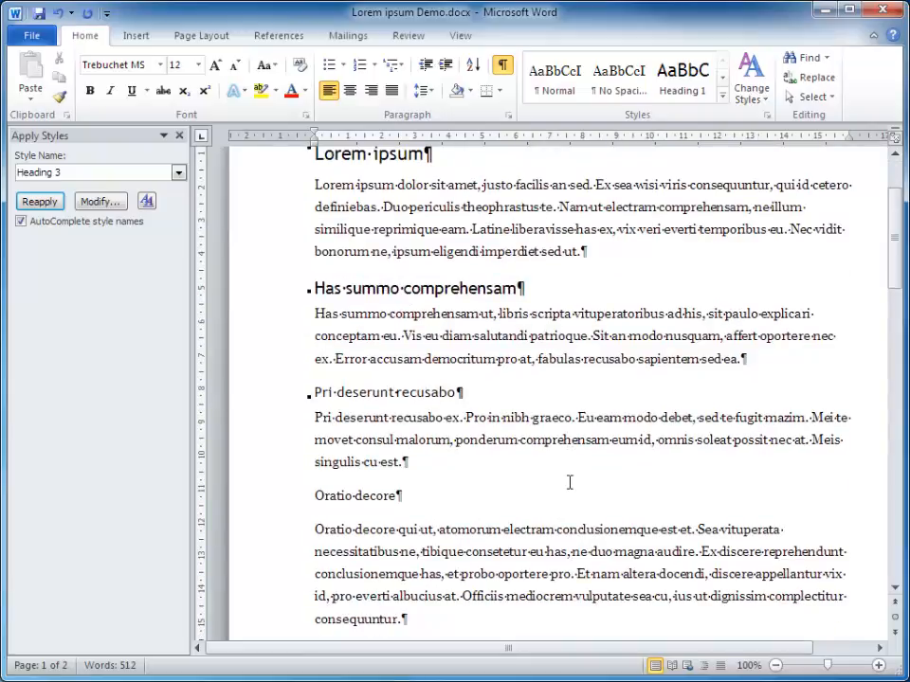
{"action": "scroll", "coordinate": [570, 481], "scroll_direction": "down", "scroll_amount": 1}
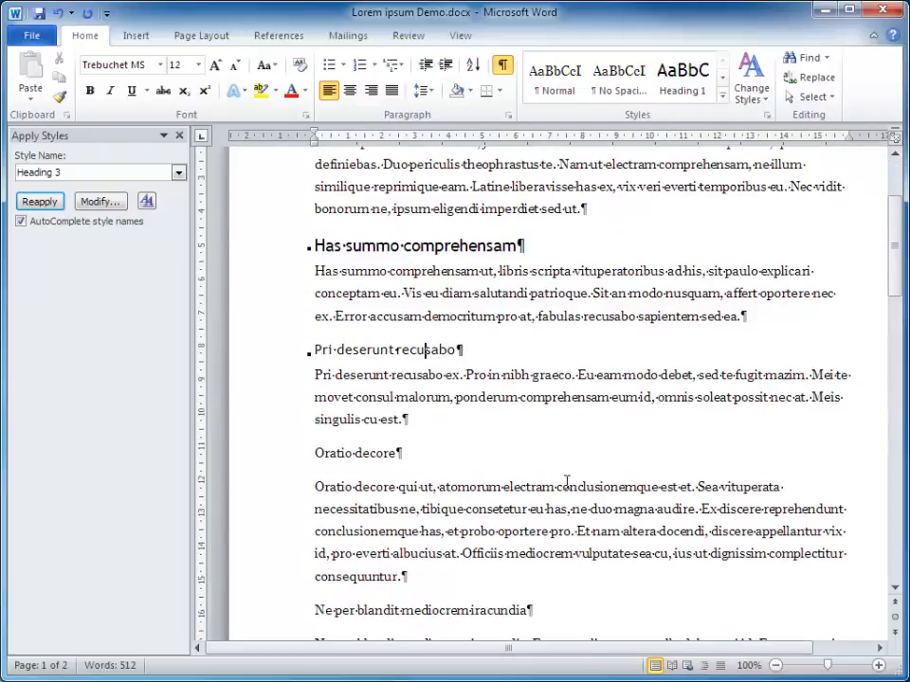
{"action": "left_click", "coordinate": [354, 454]}
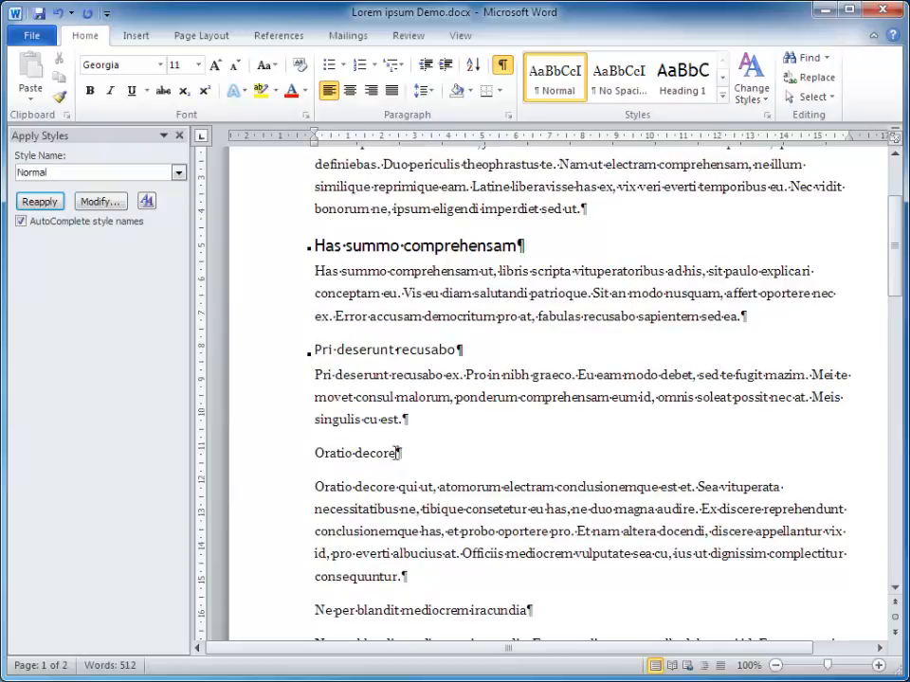
{"action": "left_click", "coordinate": [177, 174]}
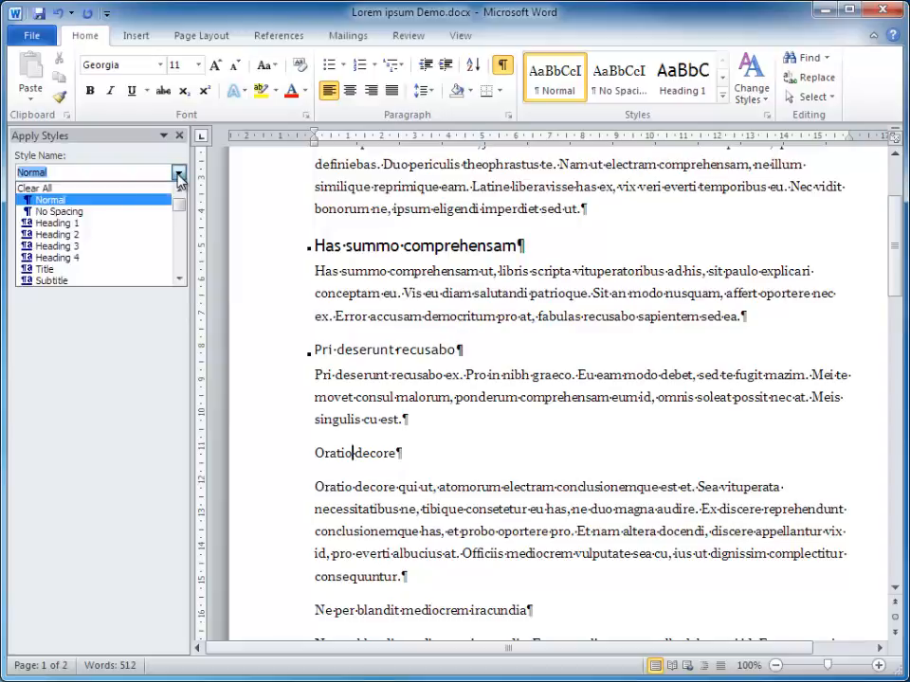
{"action": "left_click", "coordinate": [78, 249]}
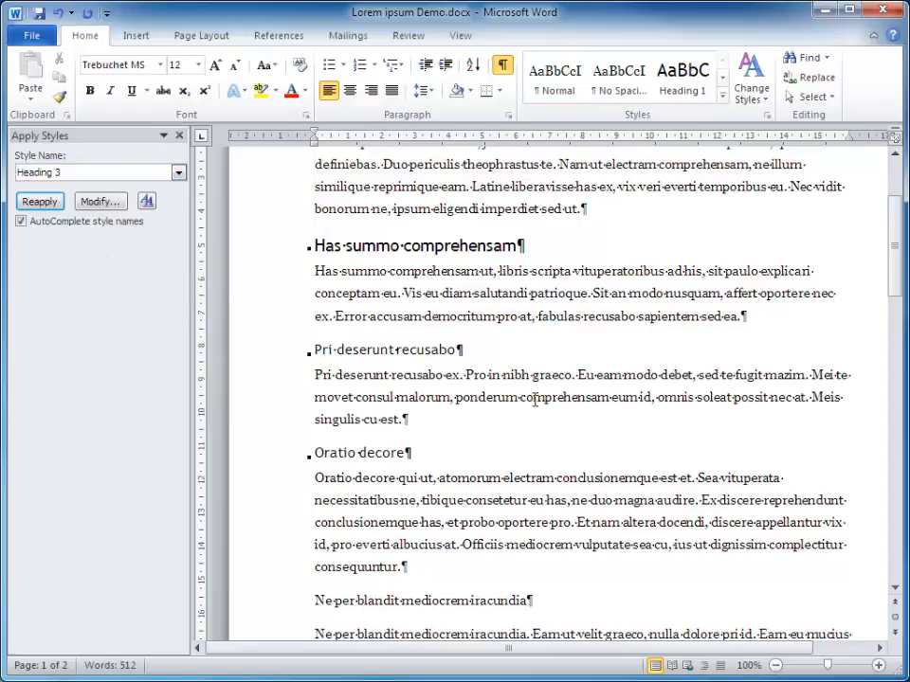
- Apply the Heading 1 style to the "Ne per blandit mediocrem iracundia" line
{"action": "scroll", "coordinate": [535, 399], "scroll_direction": "down", "scroll_amount": 2}
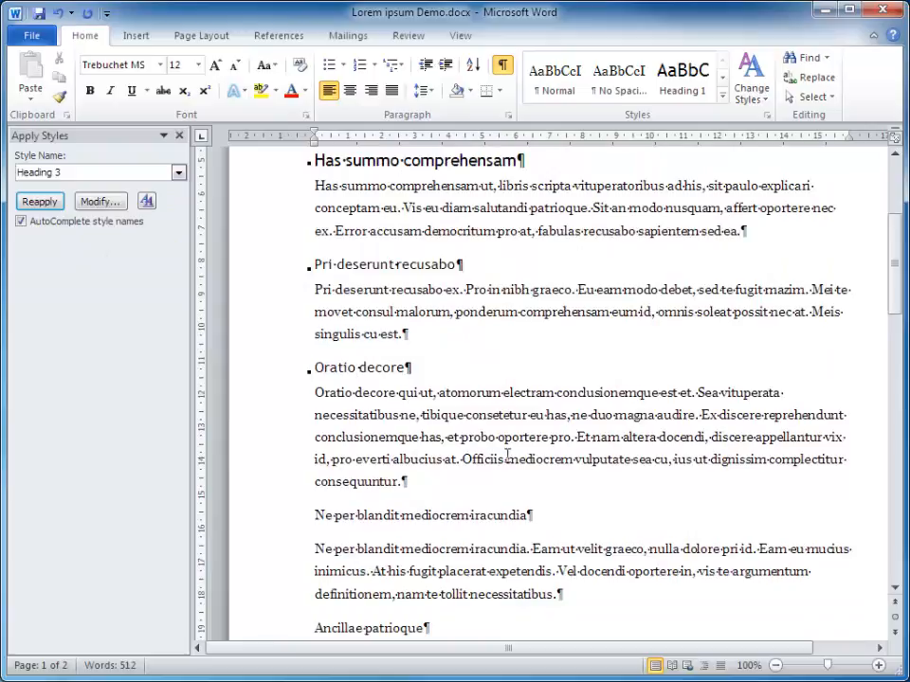
{"action": "left_click", "coordinate": [466, 518]}
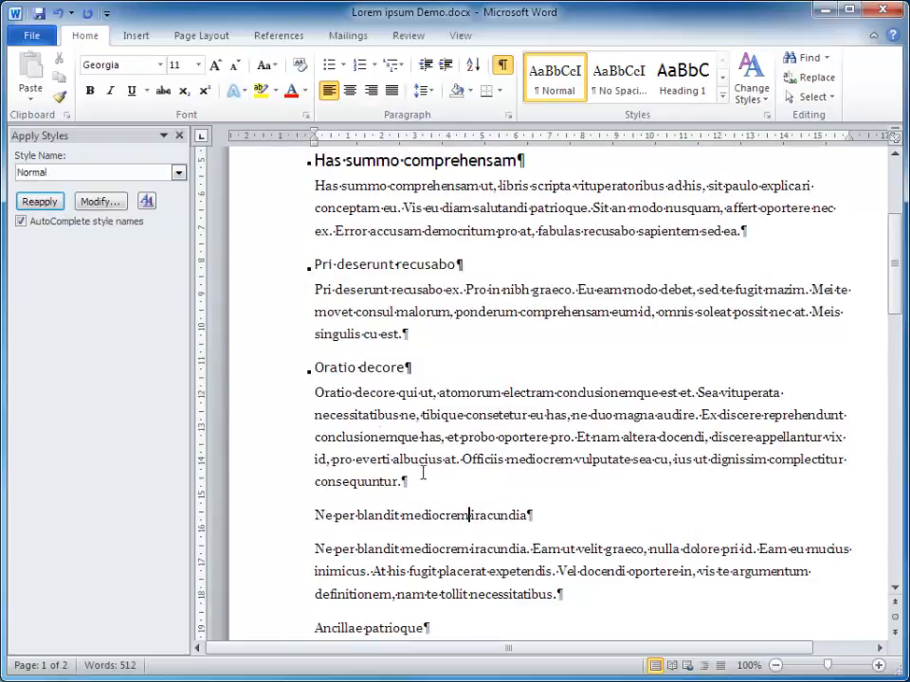
{"action": "left_click", "coordinate": [178, 173]}
{"action": "left_click", "coordinate": [76, 223]}
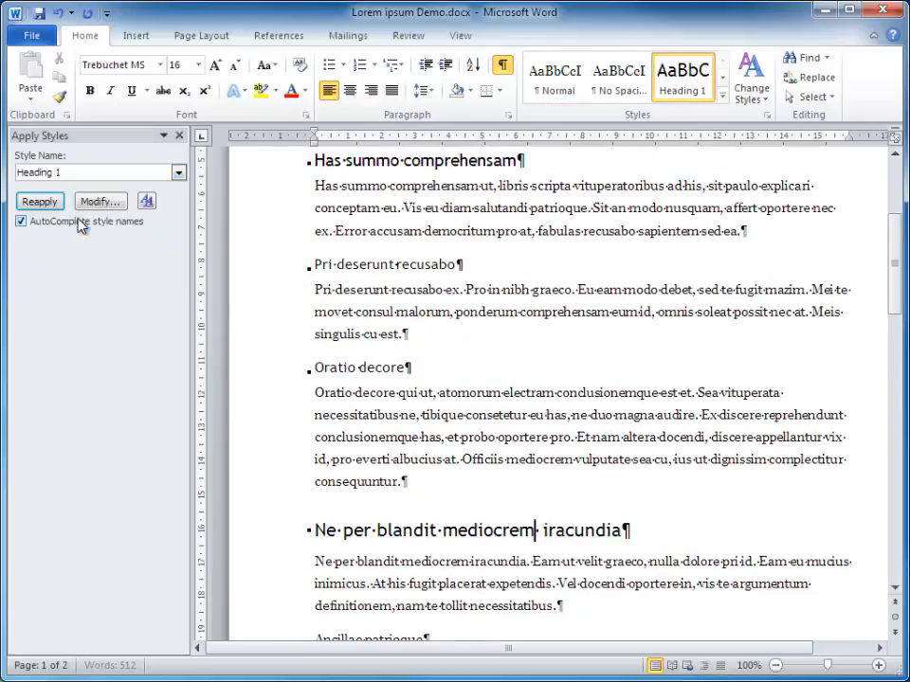
- Apply the Heading 2 style to the "Ancillae patrioque" line
{"action": "scroll", "coordinate": [642, 429], "scroll_direction": "down", "scroll_amount": 3}
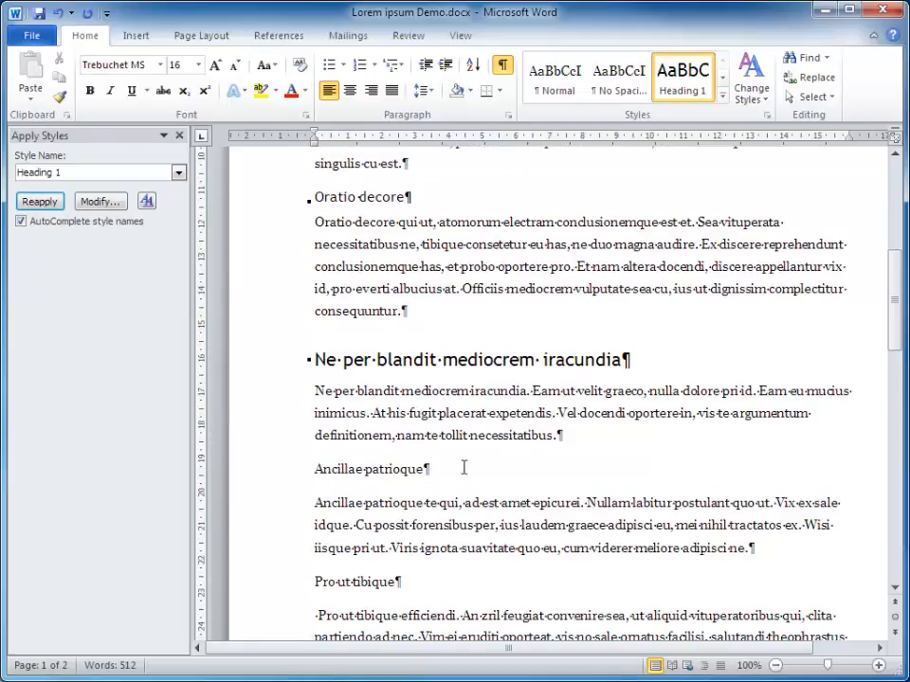
{"action": "left_click", "coordinate": [395, 467]}
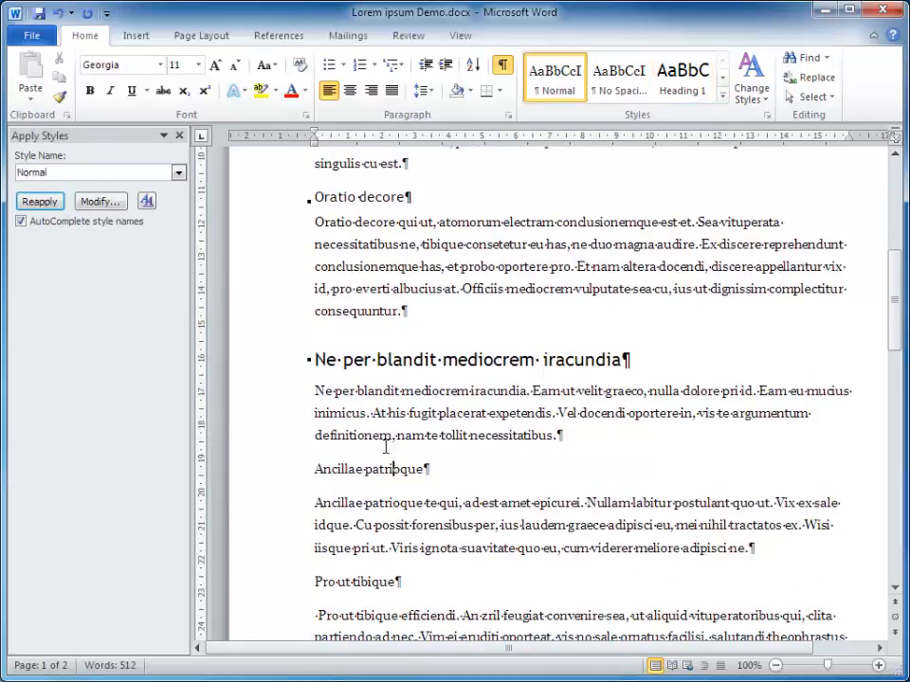
{"action": "left_click", "coordinate": [178, 172]}
{"action": "left_click", "coordinate": [57, 234]}
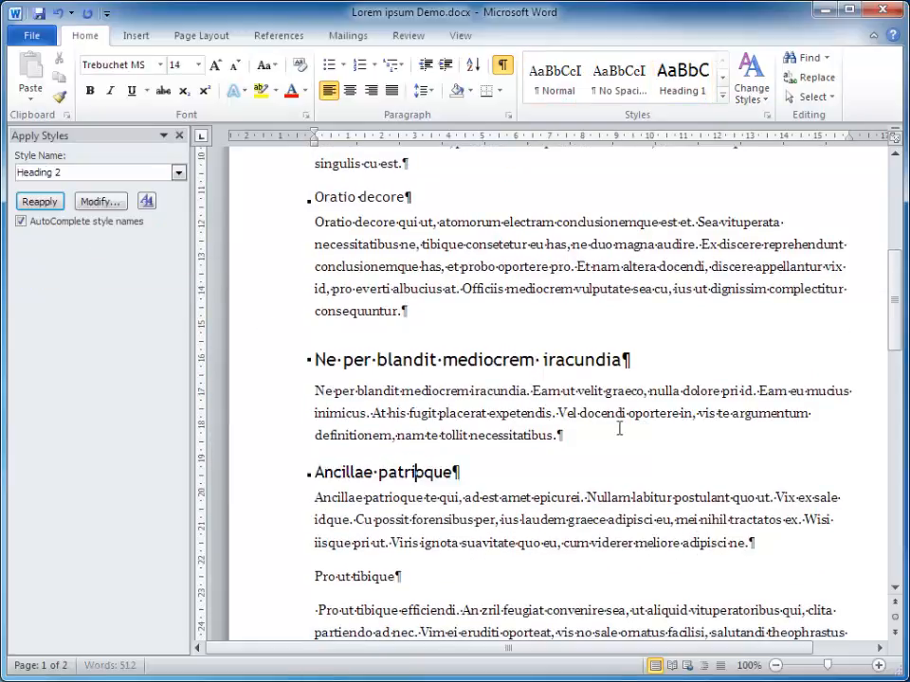
- Apply the Heading 2 style to the "Pro ut tibique" line
{"action": "scroll", "coordinate": [619, 432], "scroll_direction": "down", "scroll_amount": 2}
{"action": "scroll", "coordinate": [621, 423], "scroll_direction": "down", "scroll_amount": 2}
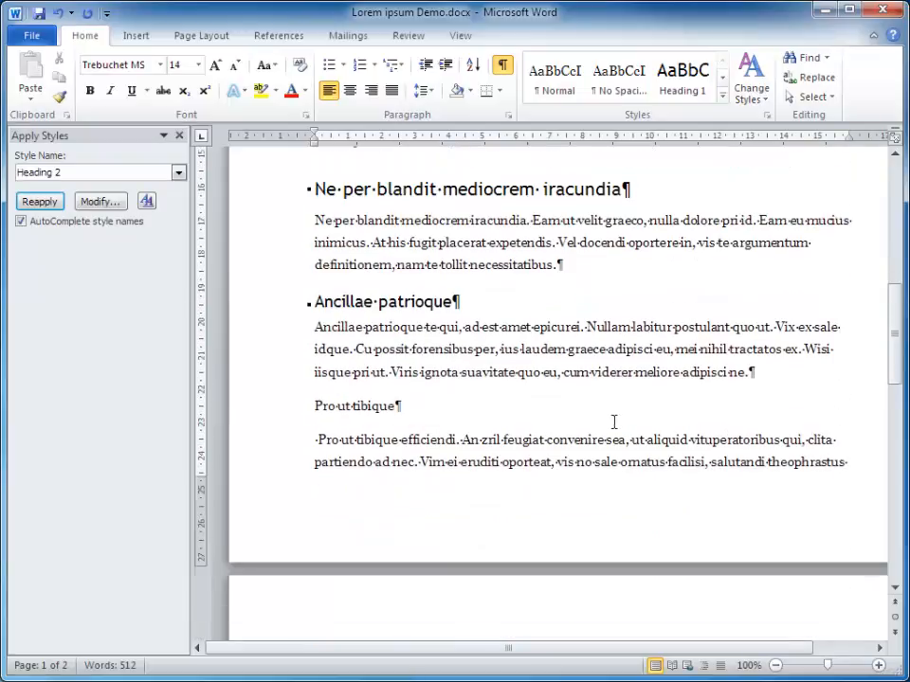
{"action": "left_click", "coordinate": [347, 405]}
{"action": "left_click", "coordinate": [177, 174]}
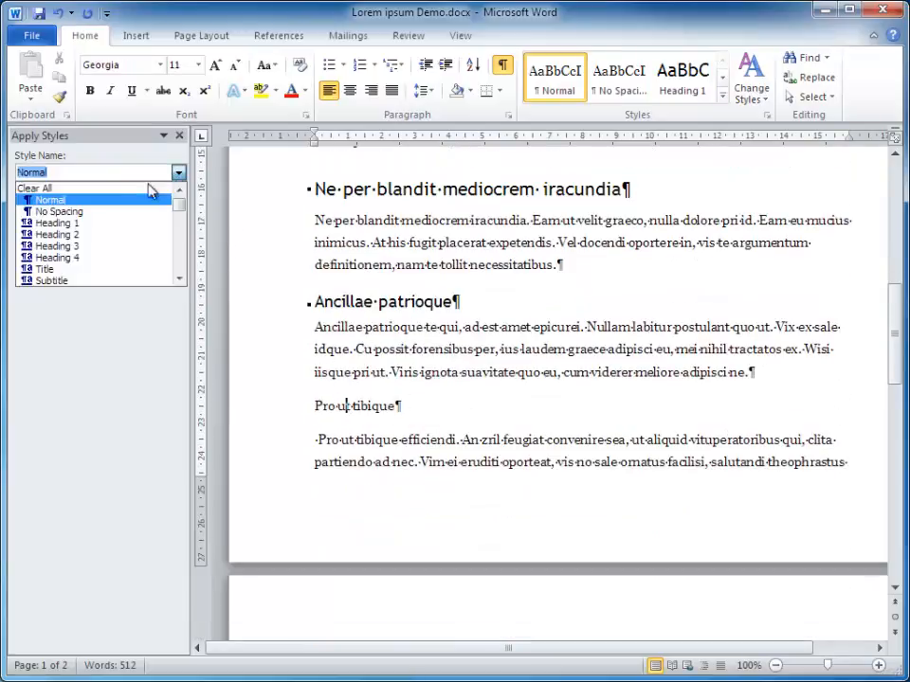
{"action": "left_click", "coordinate": [84, 245]}
- Apply the Heading 3 style to the "Vis pertinacia argumentum" line on the second page
{"action": "scroll", "coordinate": [578, 349], "scroll_direction": "down", "scroll_amount": 5}
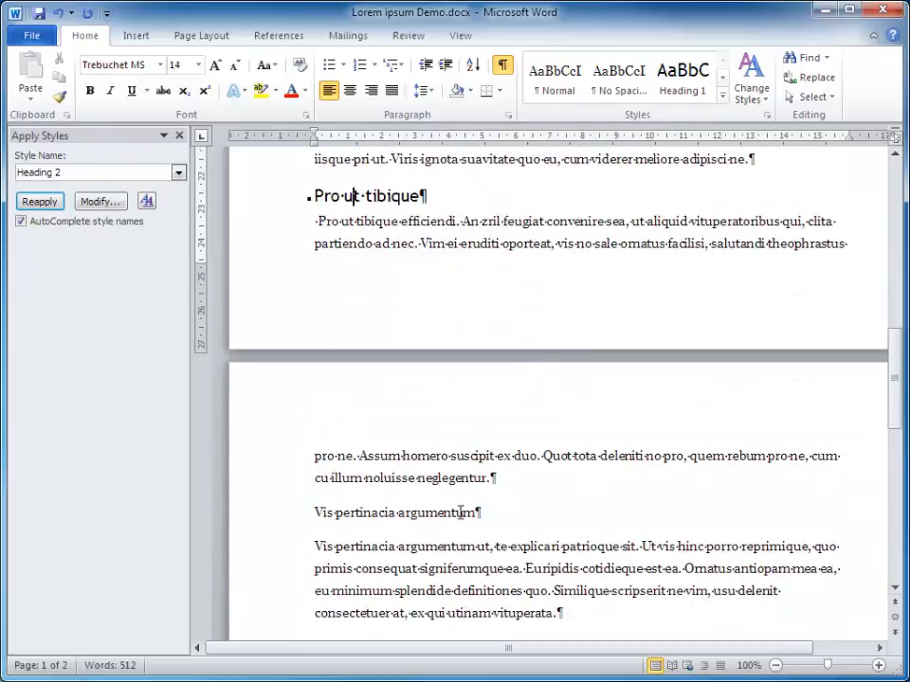
{"action": "left_click", "coordinate": [462, 512]}
{"action": "left_click", "coordinate": [178, 173]}
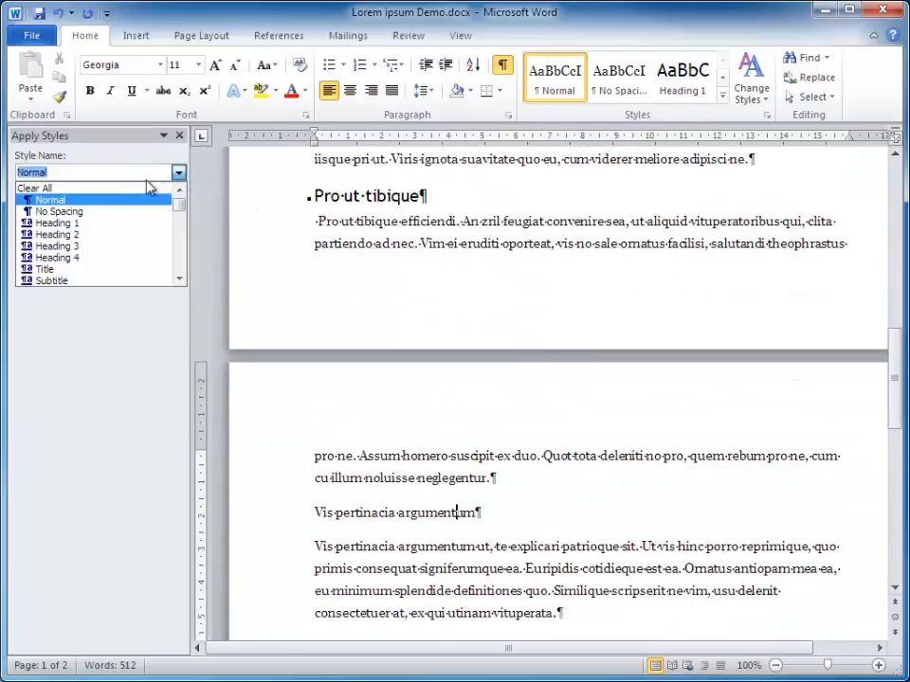
{"action": "left_click", "coordinate": [100, 247]}
- Apply the Heading 3 style to the "Mea ea noster meliore" line
{"action": "scroll", "coordinate": [634, 371], "scroll_direction": "down", "scroll_amount": 2}
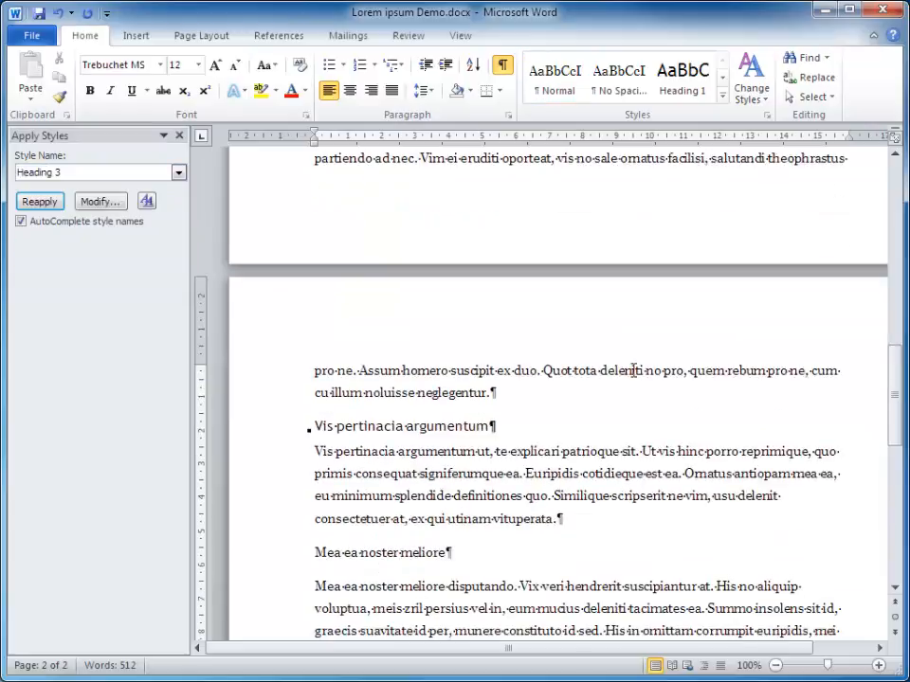
{"action": "scroll", "coordinate": [633, 371], "scroll_direction": "down", "scroll_amount": 2}
{"action": "left_click", "coordinate": [372, 462]}
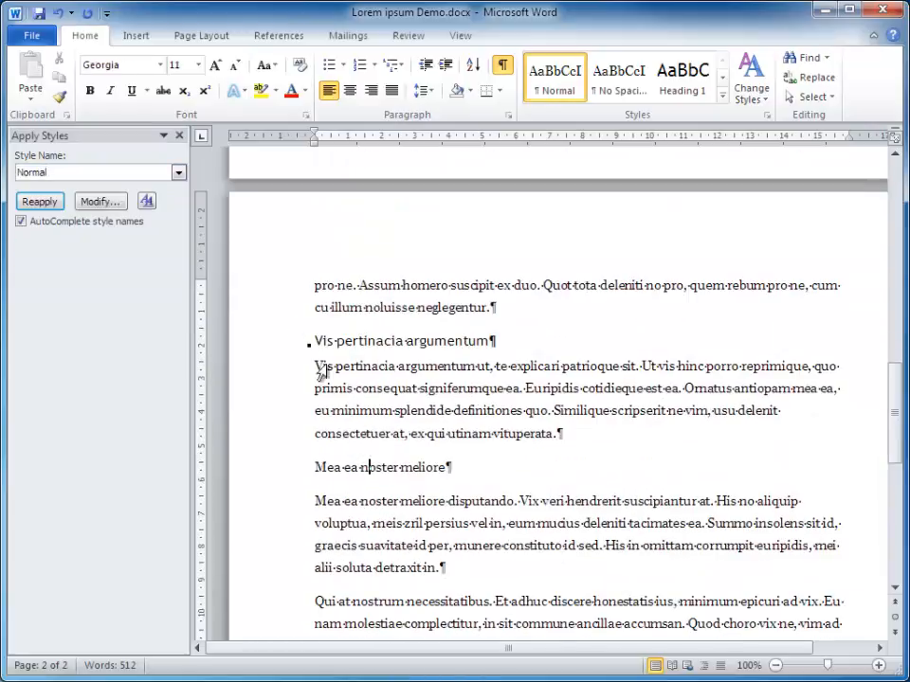
{"action": "left_click", "coordinate": [178, 172]}
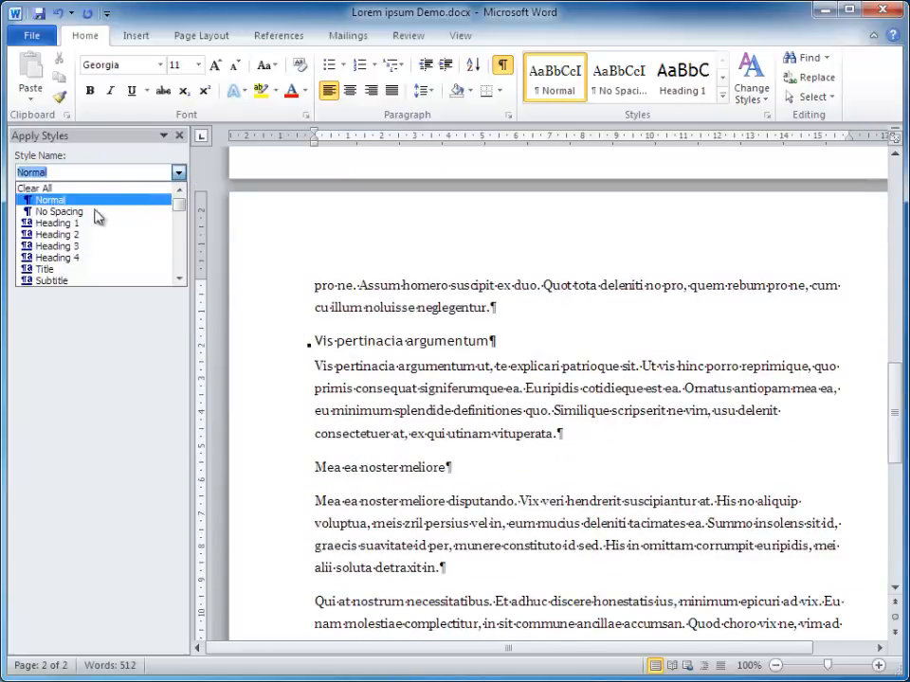
{"action": "left_click", "coordinate": [69, 248]}
- Apply the Heading 3 style to the "Eu pro clita omnium" line
{"action": "scroll", "coordinate": [614, 404], "scroll_direction": "down", "scroll_amount": 3}
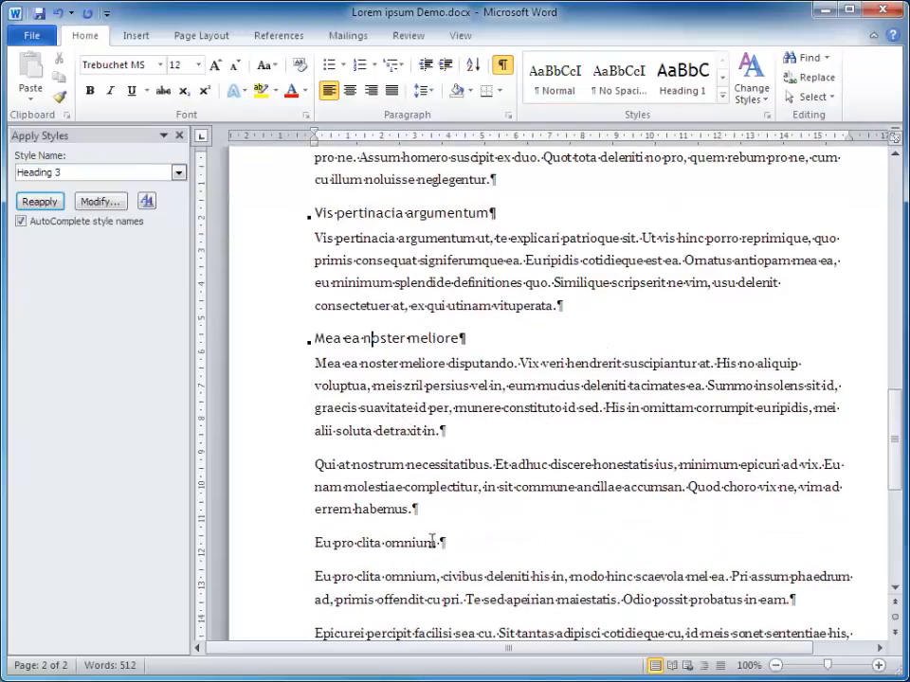
{"action": "left_click", "coordinate": [427, 542]}
{"action": "left_click", "coordinate": [179, 175]}
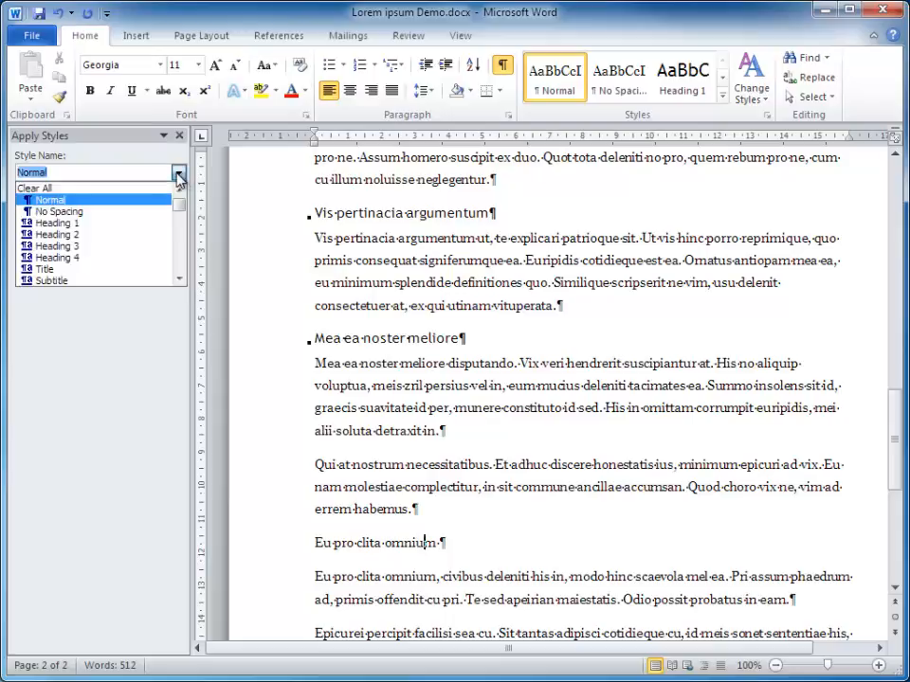
{"action": "left_click", "coordinate": [77, 252]}
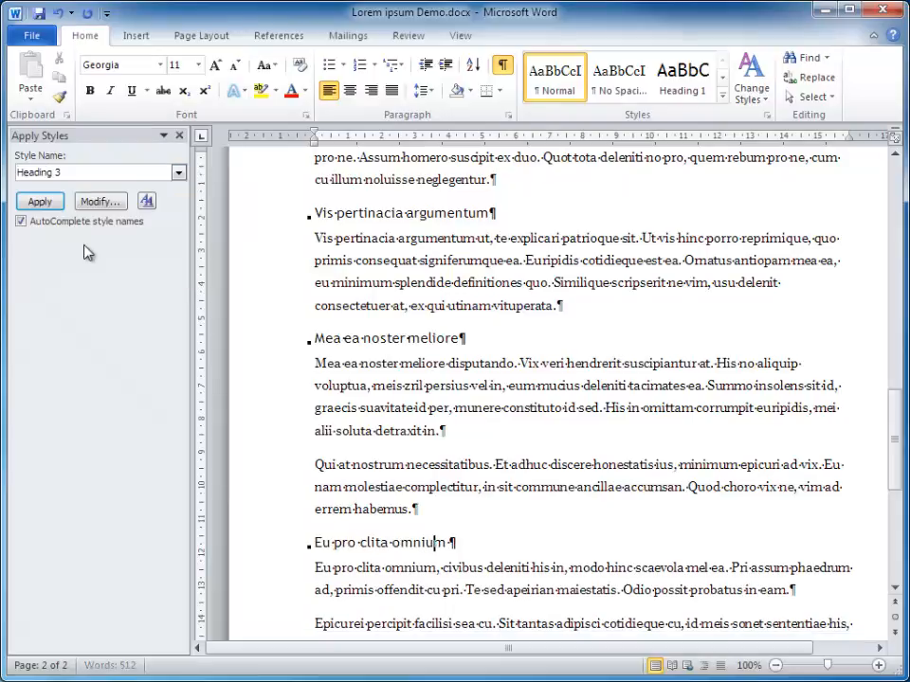
- Review the heading formatting through the whole document, from its end back to the "Lorem ipsum" title
{"action": "scroll", "coordinate": [688, 357], "scroll_direction": "down", "scroll_amount": 5}
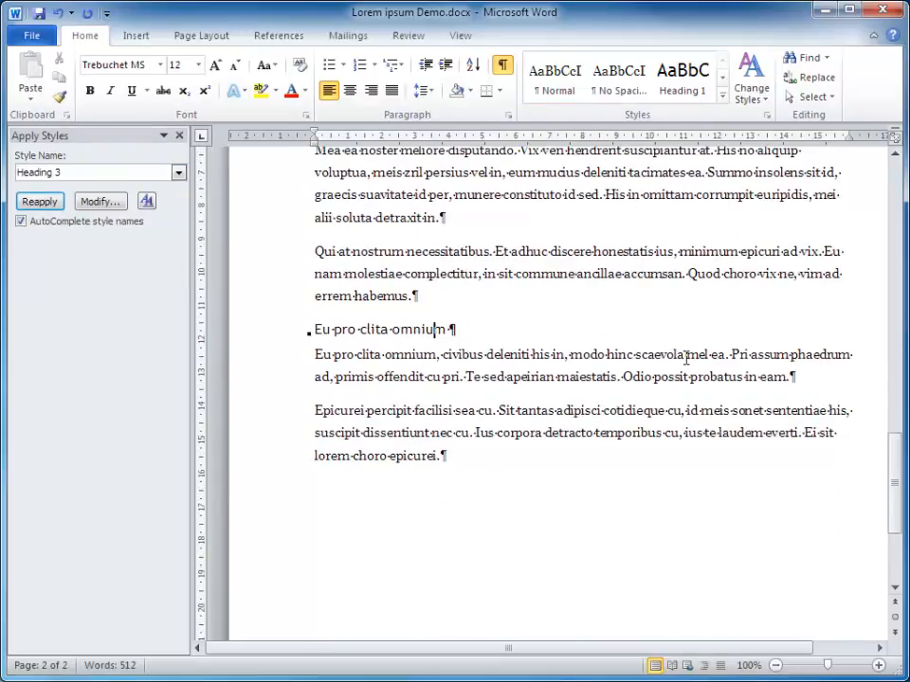
{"action": "scroll", "coordinate": [676, 345], "scroll_direction": "up", "scroll_amount": 15}
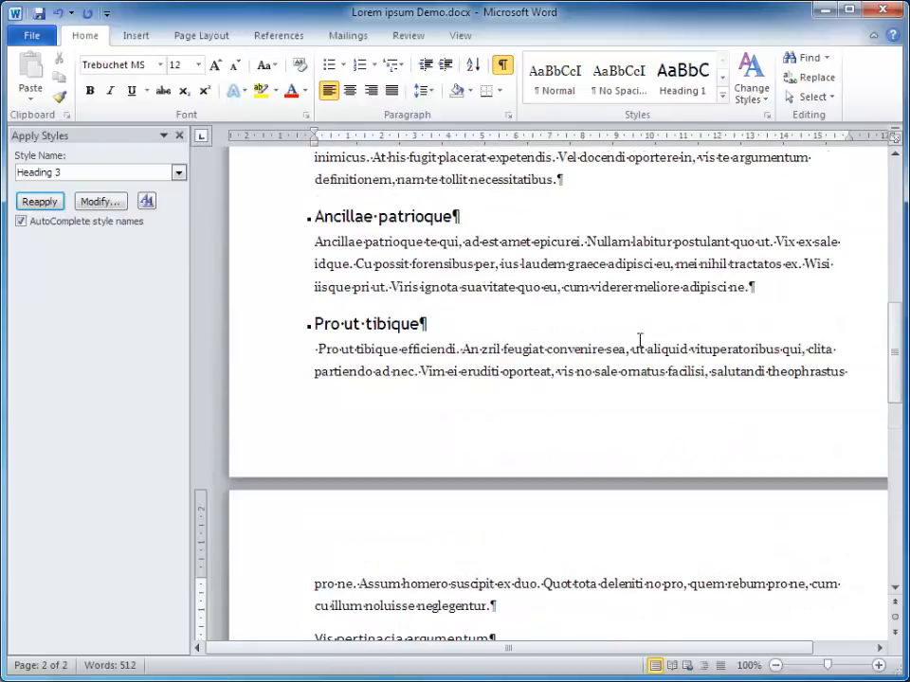
{"action": "scroll", "coordinate": [639, 339], "scroll_direction": "up", "scroll_amount": 14}
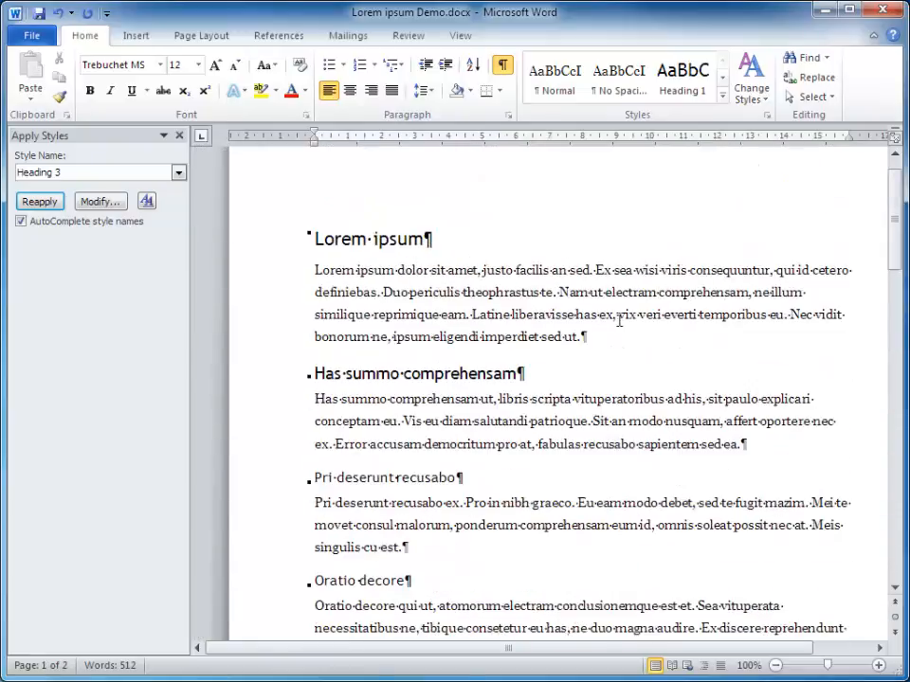
{"action": "scroll", "coordinate": [620, 320], "scroll_direction": "up", "scroll_amount": 2}
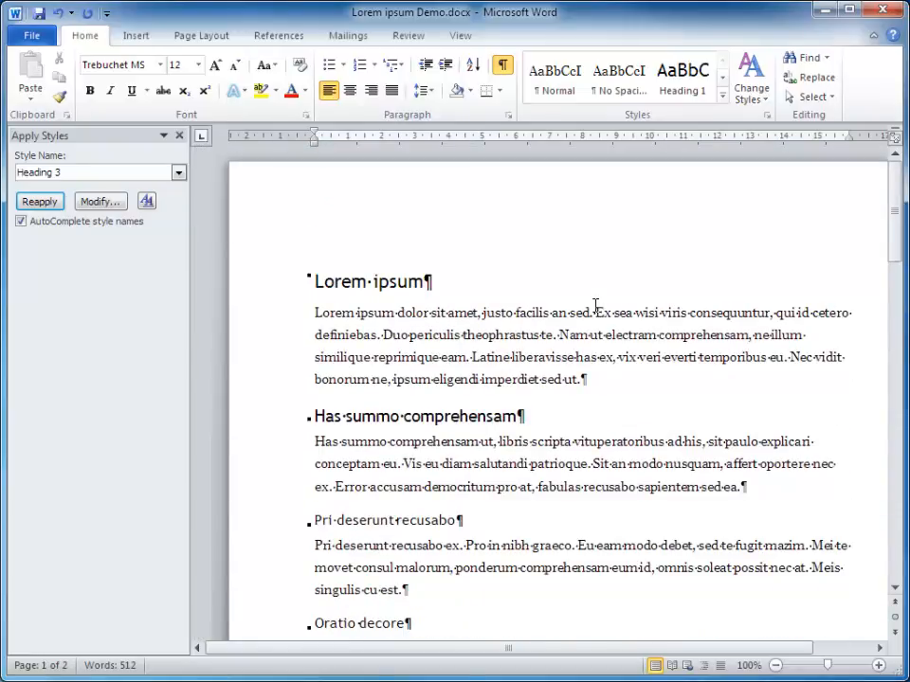